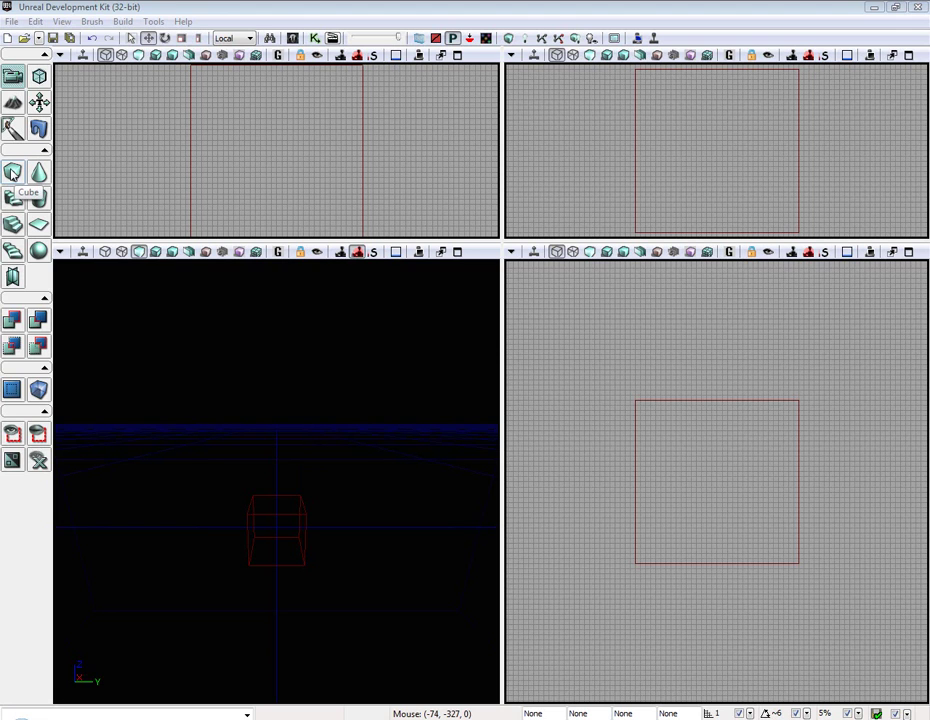
# - Build a cube brush with X 1024, Y 1024 and Z 16, and add it to the level as a floor
pyautogui.rightClick(12, 172)
pyautogui.click(685, 340)
pyautogui.write('1024')
pyautogui.press('Tab')
pyautogui.write('1024')
pyautogui.press('Tab')
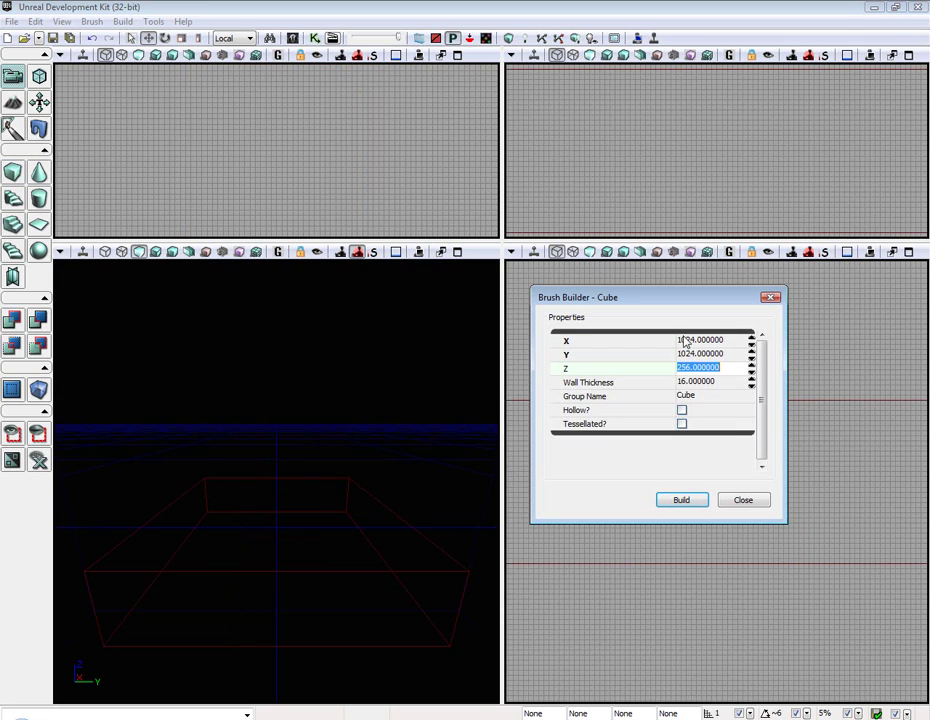
pyautogui.write('16')
pyautogui.press('Return')
pyautogui.click(743, 499)
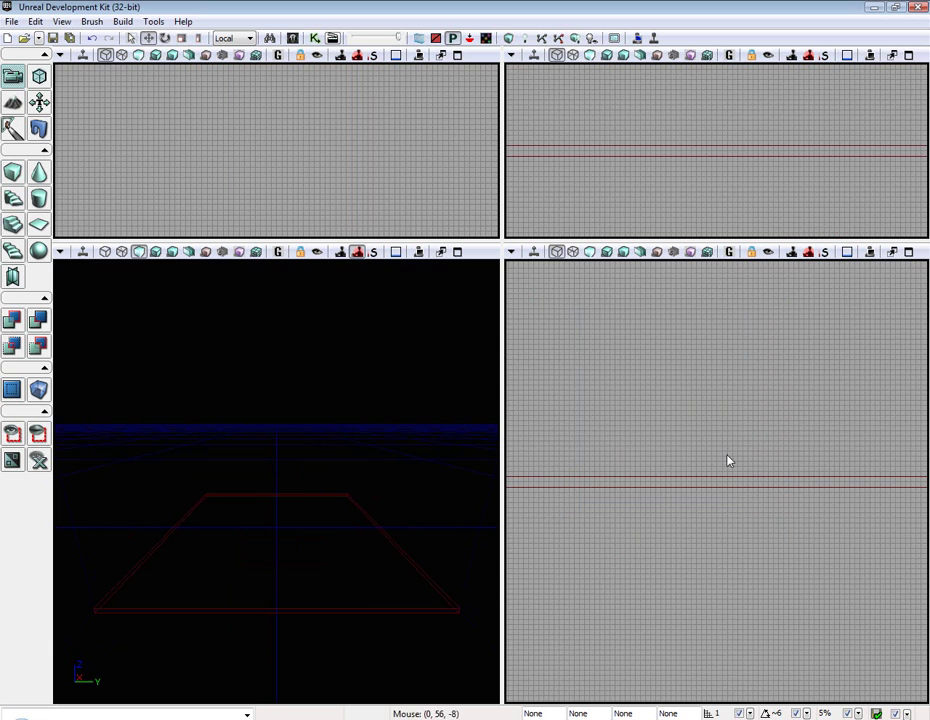
pyautogui.click(7, 323)
# - Add a point light on the floor and raise it above the surface to light the checkered floor
pyautogui.moveTo(170, 323); pyautogui.dragTo(60, 446, button='right')
pyautogui.moveTo(296, 478); pyautogui.dragTo(300, 480, button='right')
pyautogui.rightClick(296, 478)
pyautogui.moveTo(363, 436)
pyautogui.click(492, 435)
pyautogui.moveTo(300, 455); pyautogui.dragTo(309, 438, button='right')
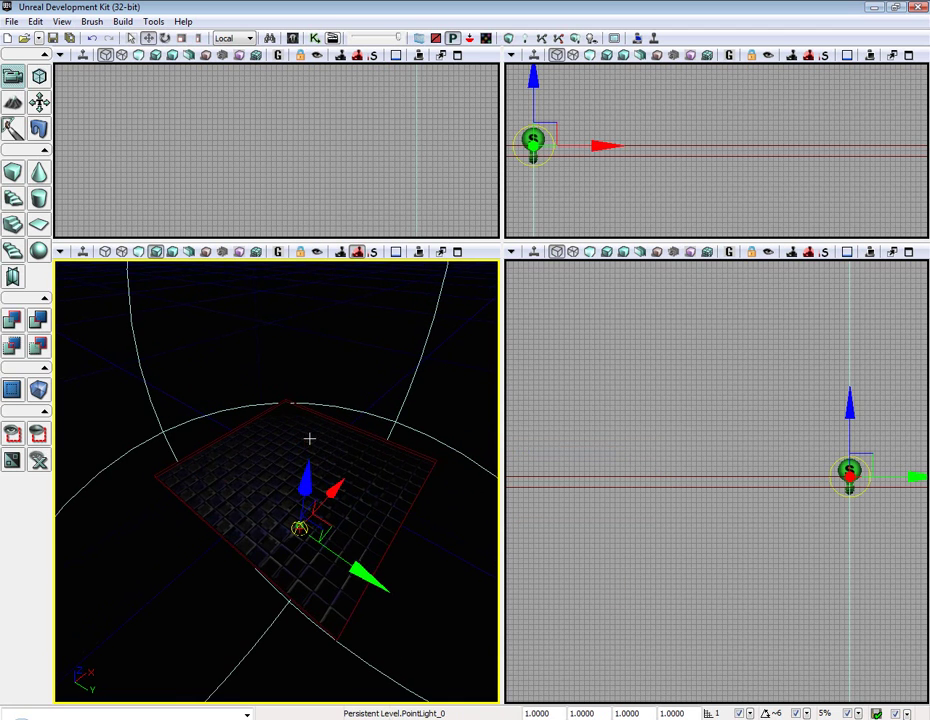
pyautogui.moveTo(313, 479); pyautogui.dragTo(322, 343)
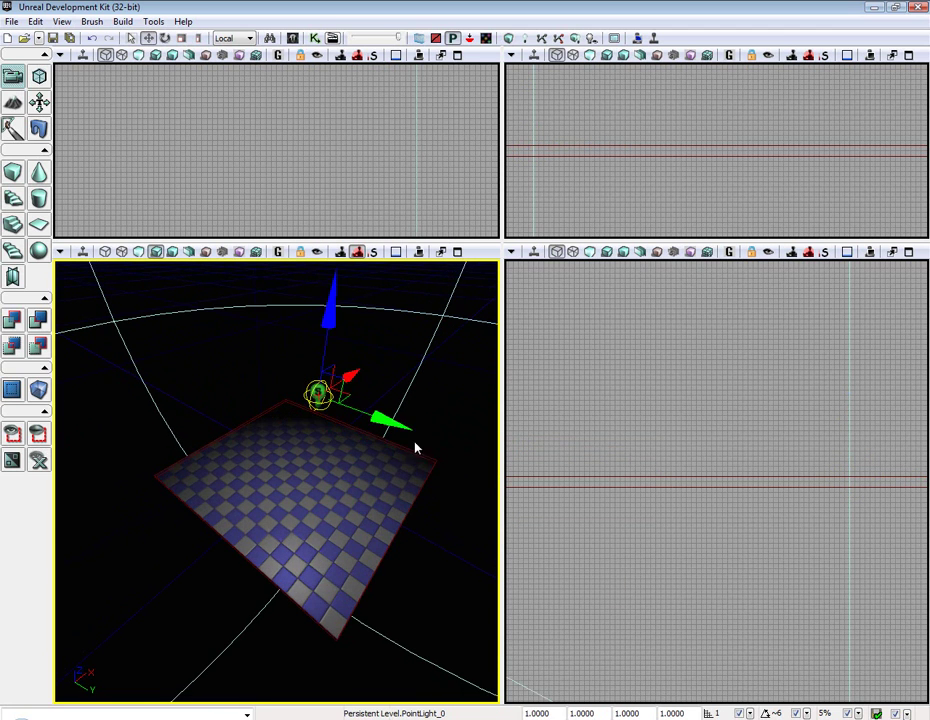
pyautogui.moveTo(405, 430); pyautogui.dragTo(343, 326)
pyautogui.moveTo(278, 386)
pyautogui.mouseDown()
pyautogui.moveTo(288, 345)
pyautogui.moveTo(268, 376)
pyautogui.mouseUp()
# - Show the Building Meshes shared collection in the Content Browser
pyautogui.click(61, 21)
pyautogui.moveTo(115, 36)
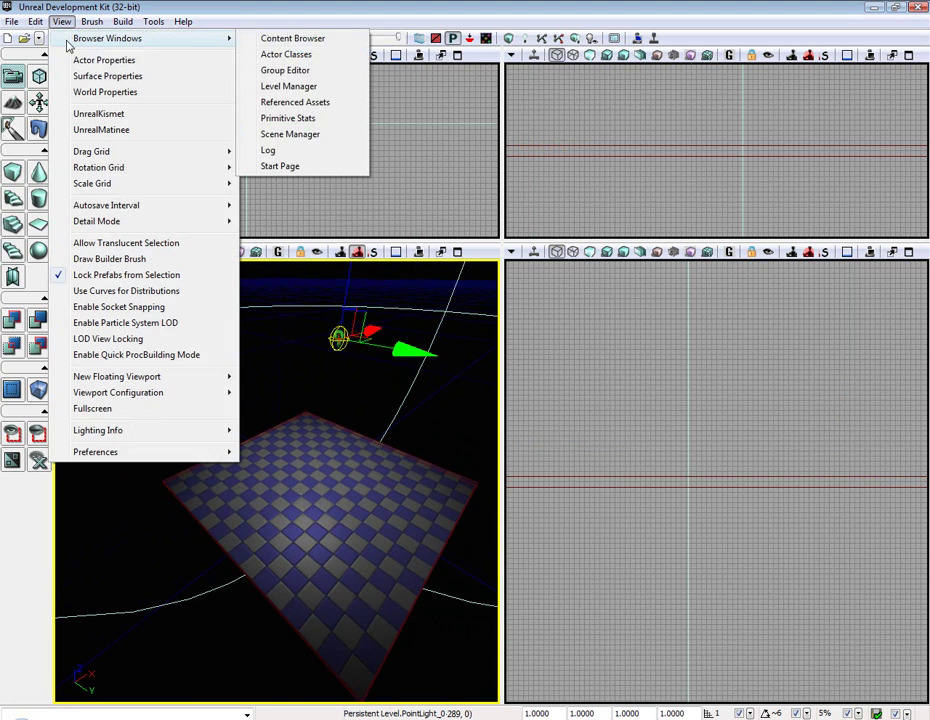
pyautogui.click(305, 38)
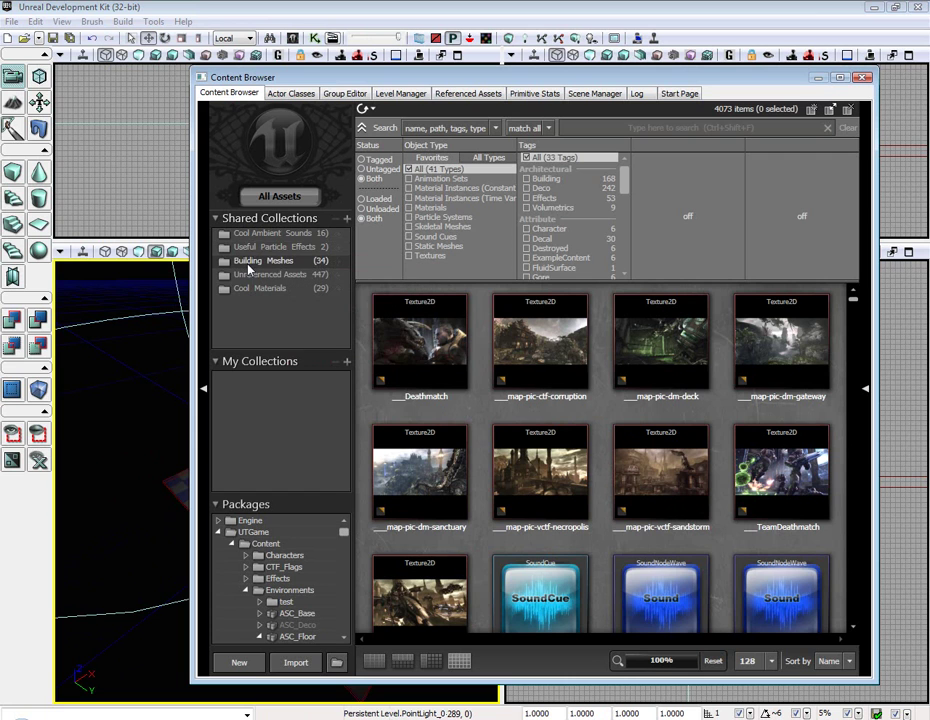
pyautogui.click(250, 263)
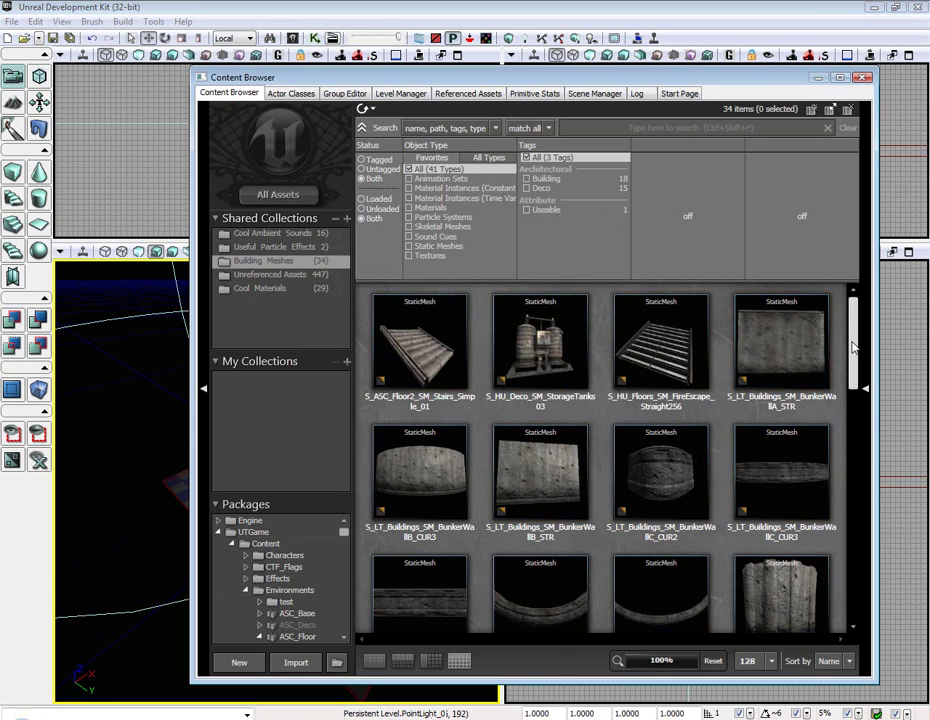
# - Open the static mesh S_NEC_Walls_SM_CAWall_STRc in the Static Mesh Editor and turn the wall to face the view
pyautogui.moveTo(853, 344); pyautogui.dragTo(853, 555)
pyautogui.rightClick(424, 406)
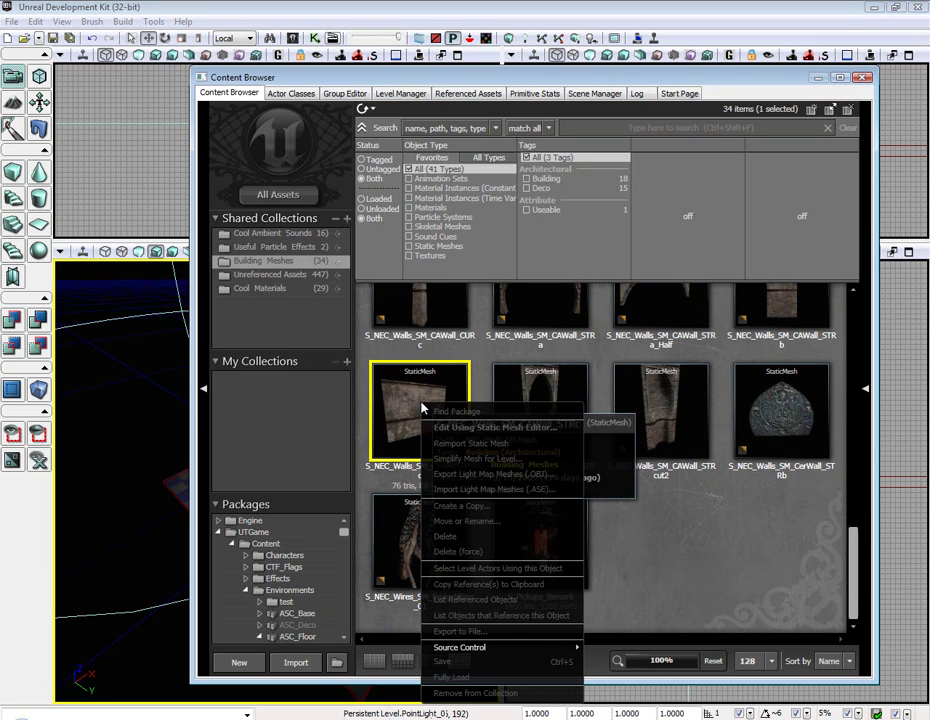
pyautogui.click(495, 428)
pyautogui.moveTo(461, 408); pyautogui.dragTo(400, 408)
pyautogui.moveTo(335, 425); pyautogui.dragTo(322, 405)
pyautogui.moveTo(322, 405); pyautogui.dragTo(322, 380, button='right')
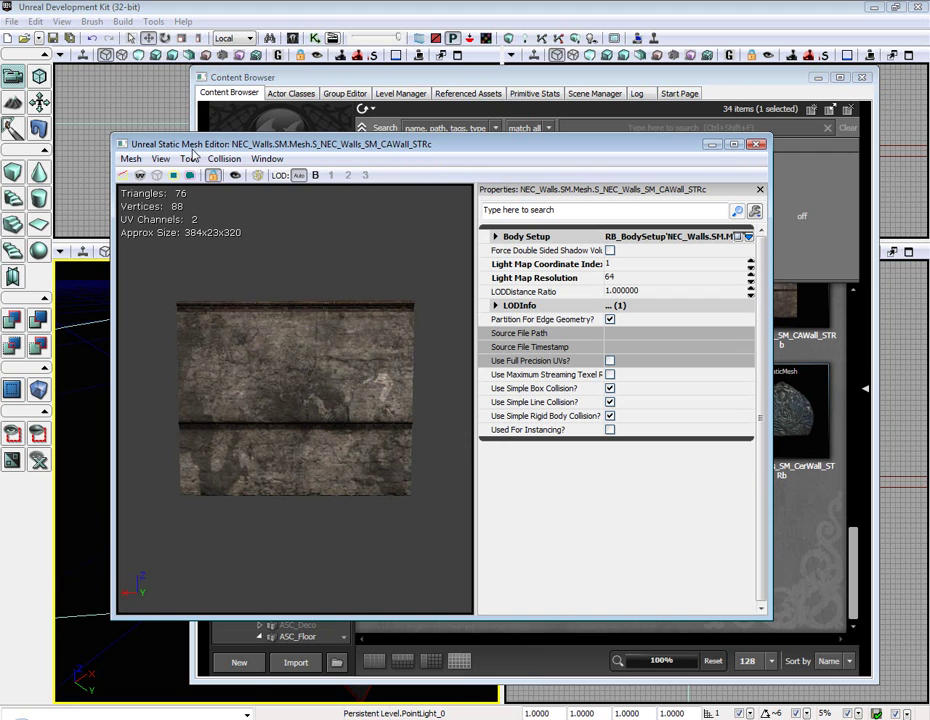
# - Generate 150 chunks on the wall mesh with the Fracture Tool and arrange the windows so both wall and options are accessible
pyautogui.click(189, 158)
pyautogui.click(274, 206)
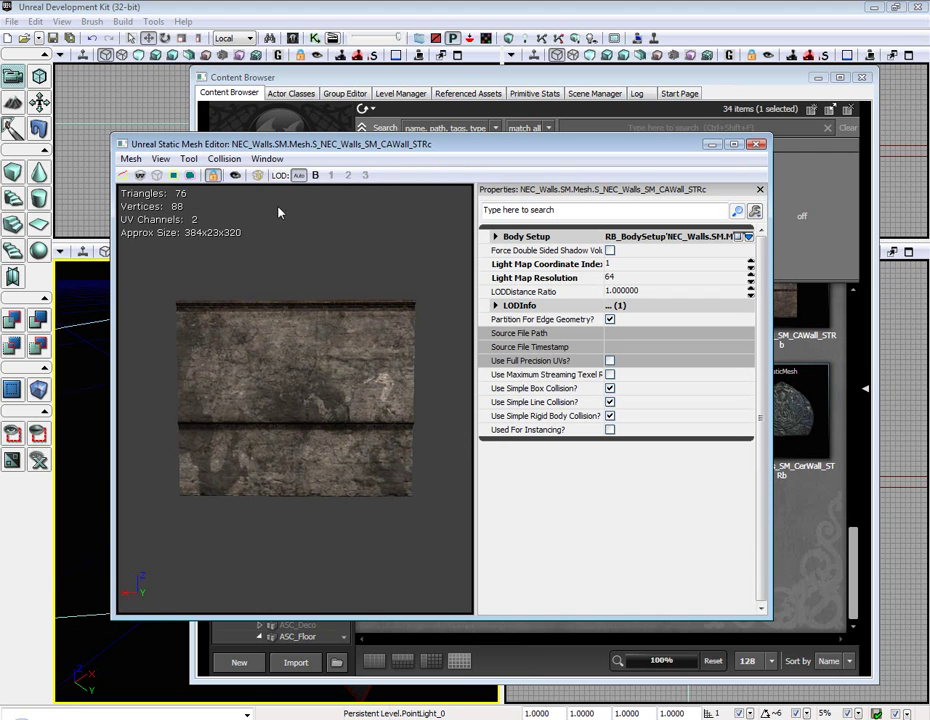
pyautogui.click(260, 179)
pyautogui.click(259, 176)
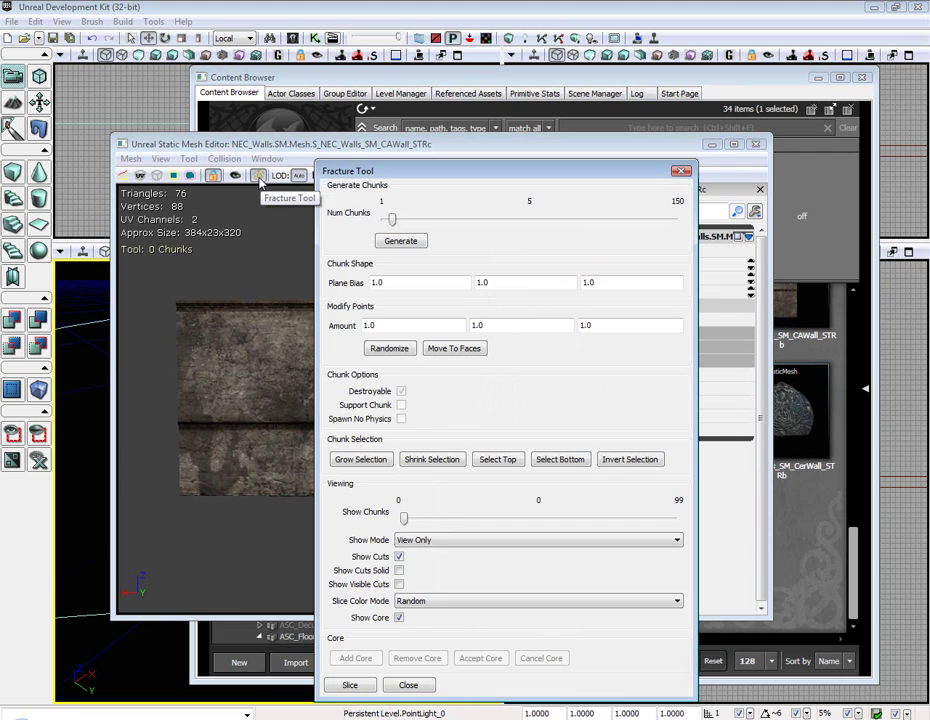
pyautogui.moveTo(390, 216); pyautogui.dragTo(685, 228)
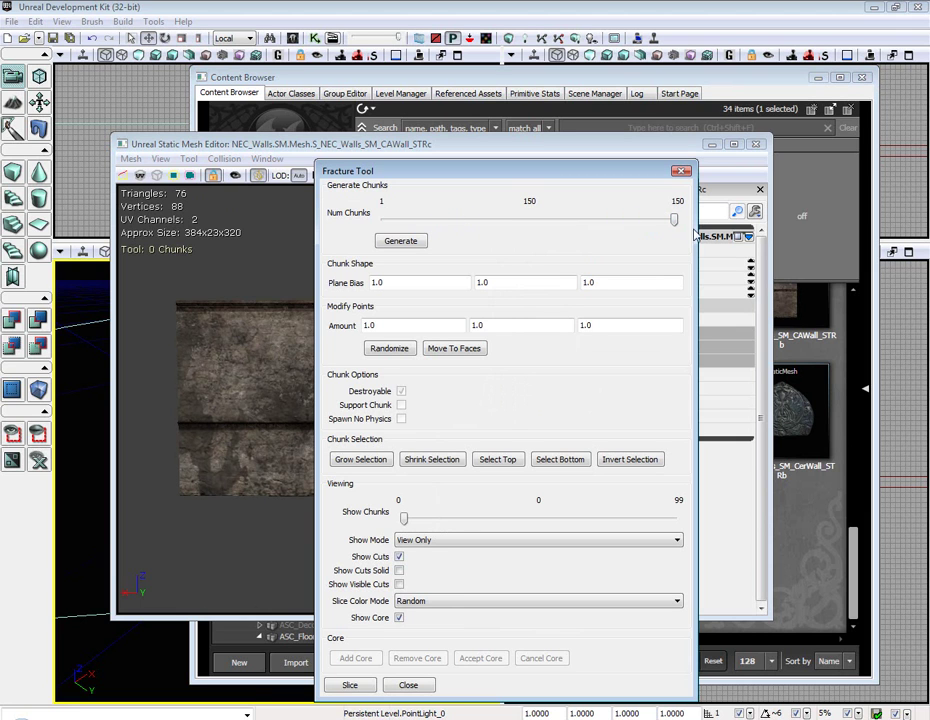
pyautogui.click(404, 242)
pyautogui.moveTo(384, 172); pyautogui.dragTo(741, 115)
pyautogui.moveTo(488, 145); pyautogui.dragTo(413, 91)
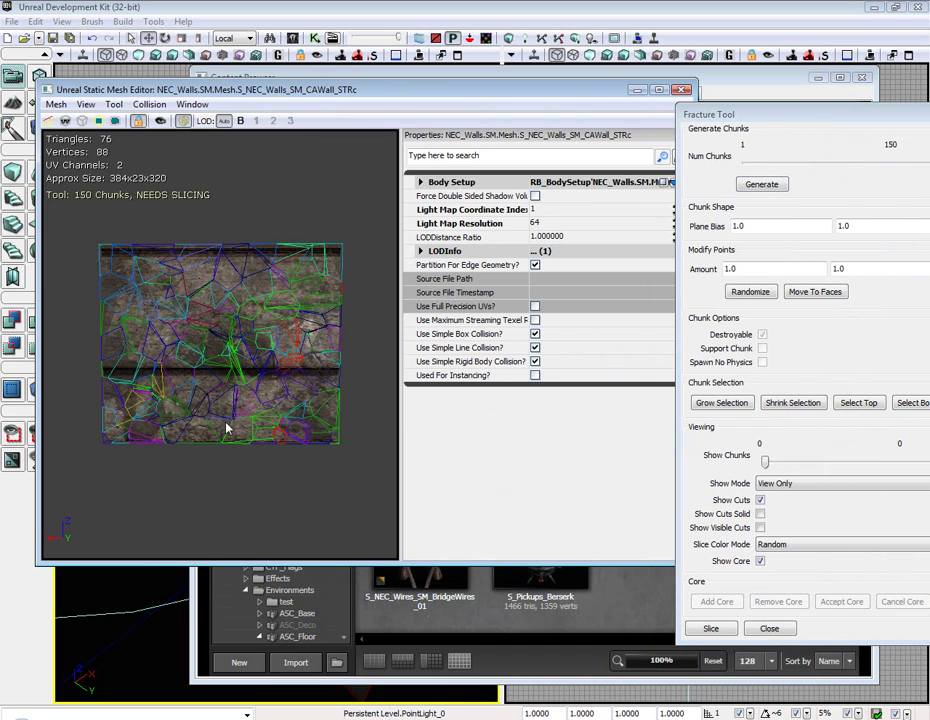
pyautogui.moveTo(203, 426); pyautogui.dragTo(218, 446, button='right')
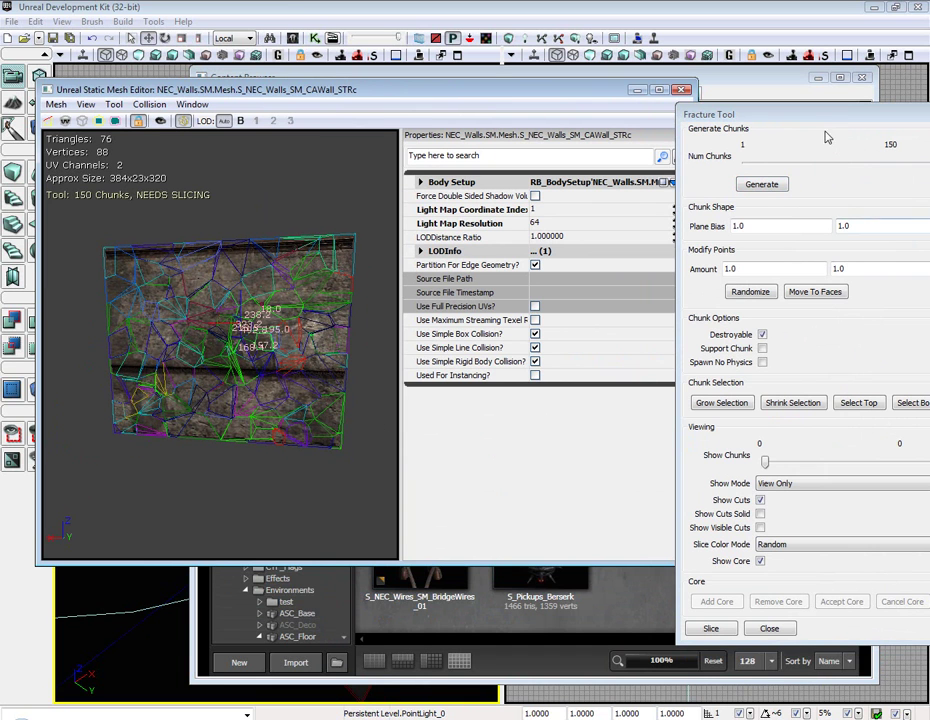
pyautogui.moveTo(826, 116); pyautogui.dragTo(666, 106)
# - Select individual wall chunks and try the Support Chunk option on one of them, switching it off again
pyautogui.click(248, 290)
pyautogui.click(279, 278)
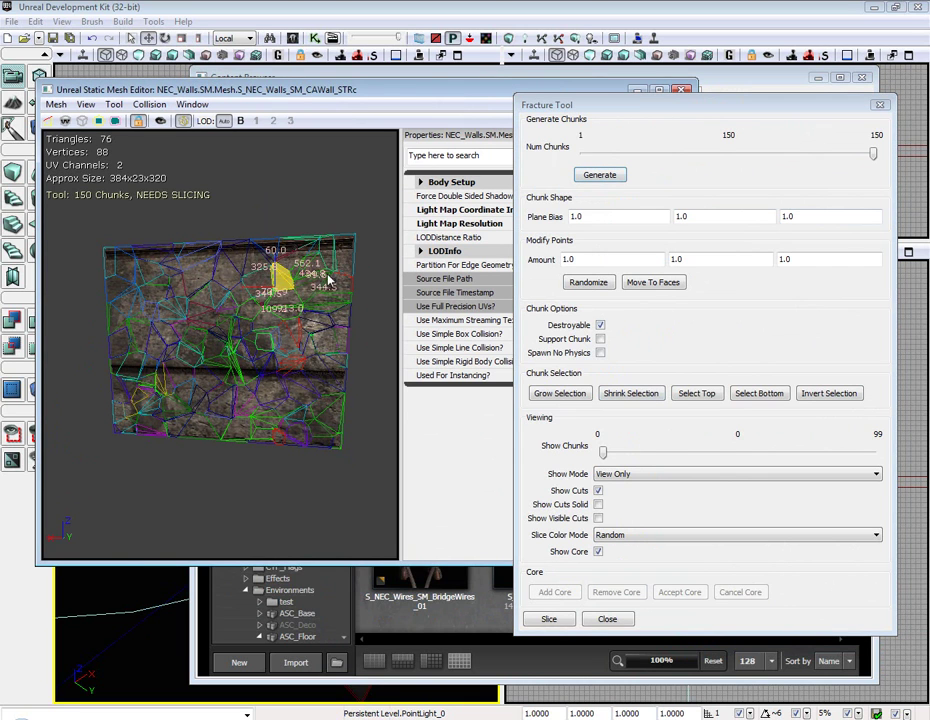
pyautogui.click(335, 268)
pyautogui.click(317, 321)
pyautogui.click(601, 340)
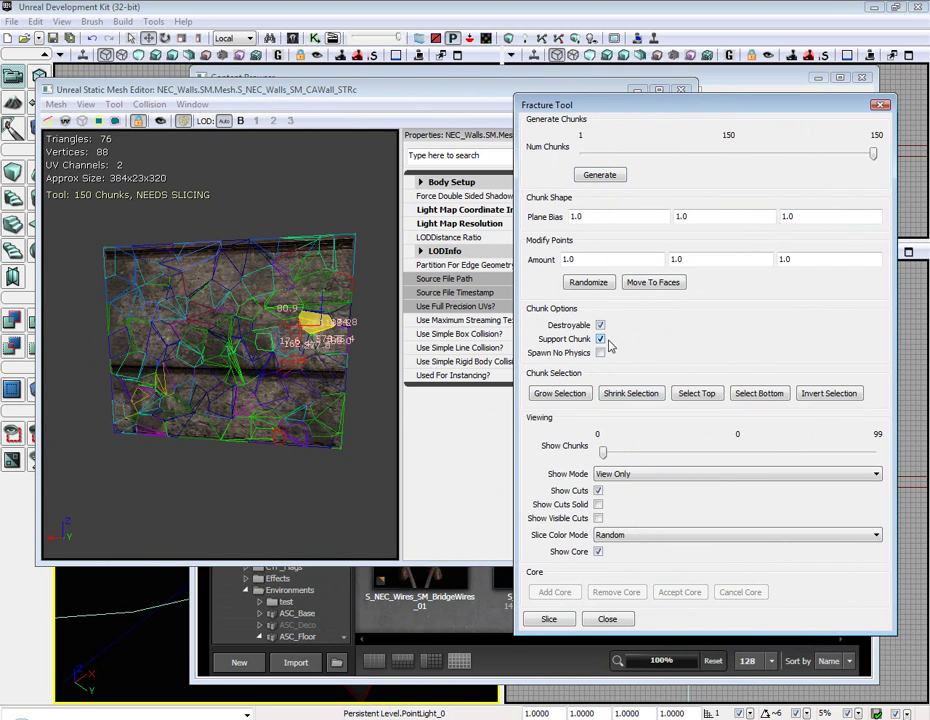
pyautogui.click(603, 341)
pyautogui.moveTo(270, 344)
pyautogui.mouseDown()
pyautogui.moveTo(350, 346)
pyautogui.moveTo(272, 346)
pyautogui.mouseUp()
pyautogui.moveTo(140, 347); pyautogui.dragTo(226, 341)
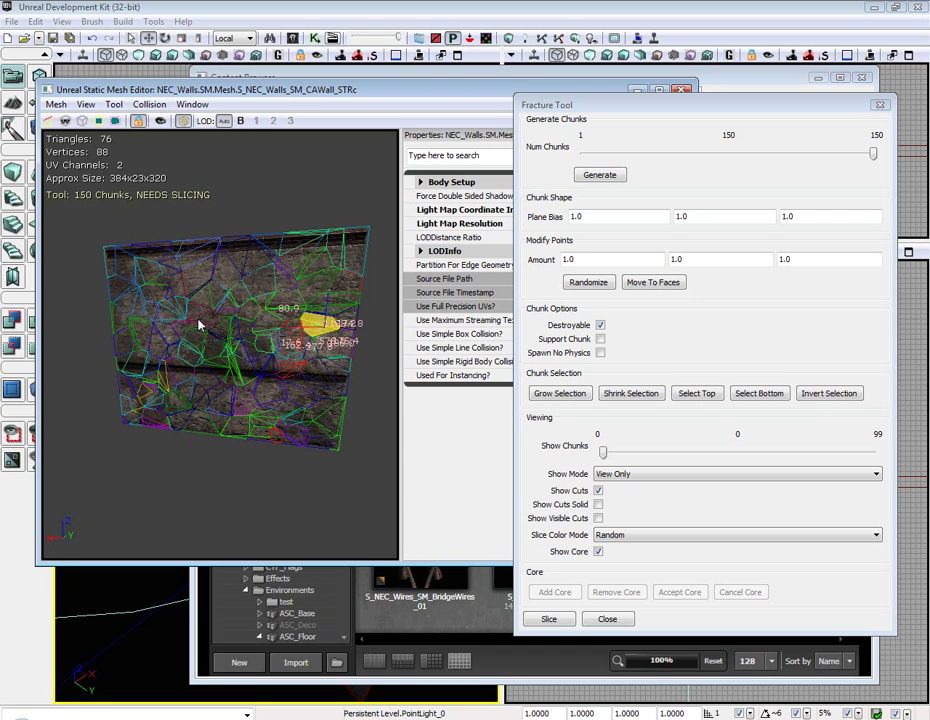
pyautogui.moveTo(191, 376)
pyautogui.mouseDown()
pyautogui.moveTo(194, 278)
pyautogui.moveTo(198, 340)
pyautogui.moveTo(214, 366)
pyautogui.moveTo(190, 374)
pyautogui.moveTo(196, 368)
pyautogui.mouseUp()
pyautogui.click(191, 386)
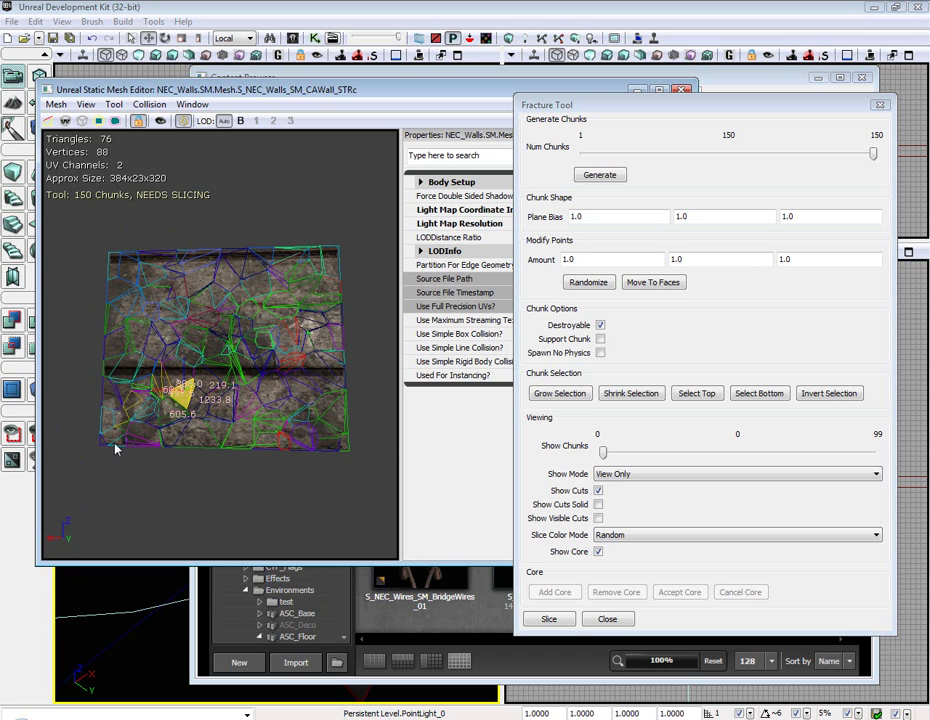
# - Select the fracture chunks along the wall's bottom edge together, from one corner to the other
pyautogui.click(110, 445)
pyautogui.keyDown('ctrl'); pyautogui.click(284, 443); pyautogui.keyUp('ctrl')
pyautogui.keyDown('ctrl'); pyautogui.click(331, 449); pyautogui.keyUp('ctrl')
pyautogui.keyDown('ctrl'); pyautogui.click(343, 450); pyautogui.keyUp('ctrl')
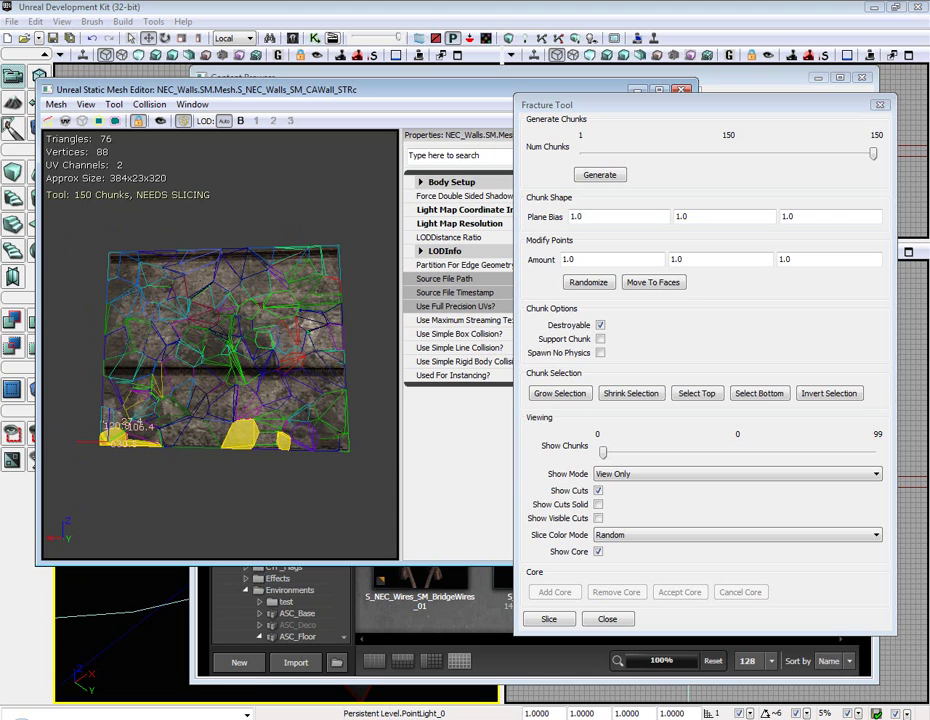
pyautogui.keyDown('ctrl'); pyautogui.click(303, 437); pyautogui.keyUp('ctrl')
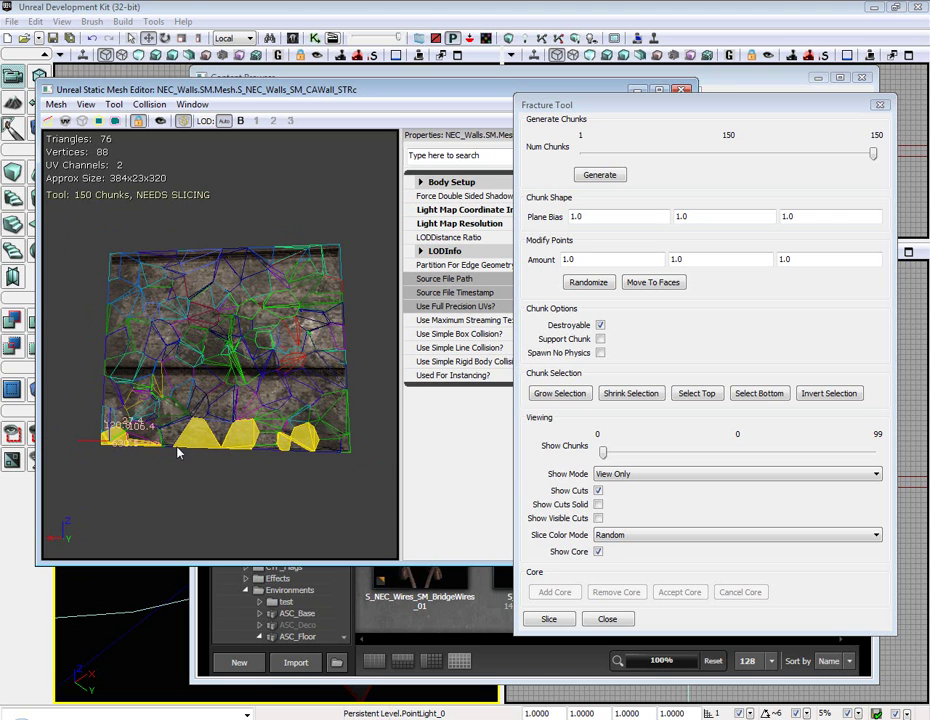
pyautogui.keyDown('ctrl'); pyautogui.click(250, 443); pyautogui.keyUp('ctrl')
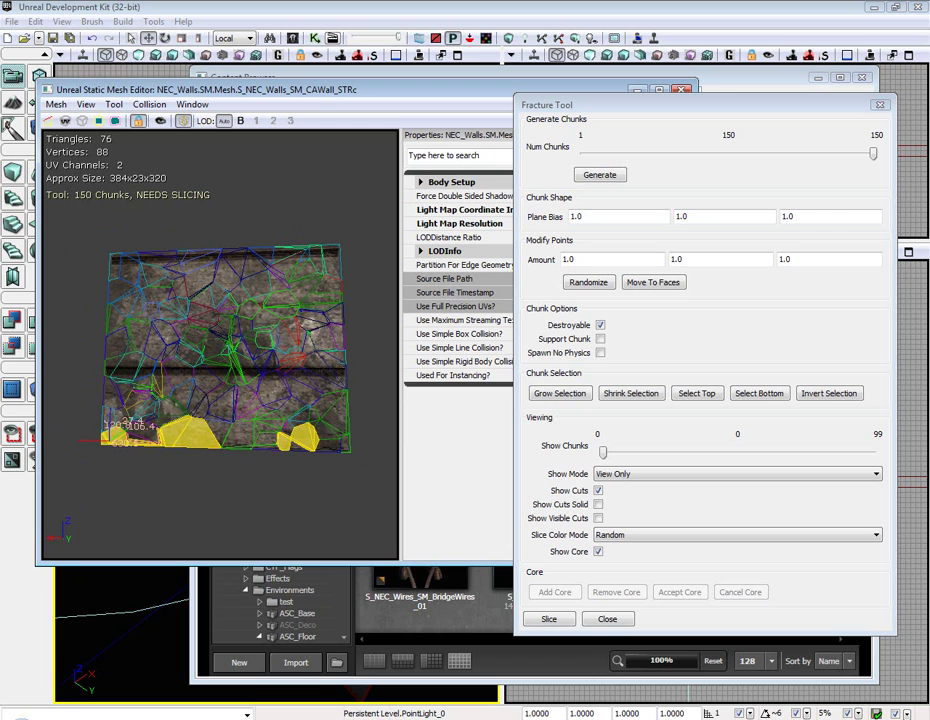
pyautogui.keyDown('ctrl'); pyautogui.click(264, 443); pyautogui.keyUp('ctrl')
pyautogui.keyDown('ctrl'); pyautogui.click(248, 443); pyautogui.keyUp('ctrl')
pyautogui.keyDown('ctrl'); pyautogui.click(249, 447); pyautogui.keyUp('ctrl')
pyautogui.keyDown('ctrl'); pyautogui.click(264, 449); pyautogui.keyUp('ctrl')
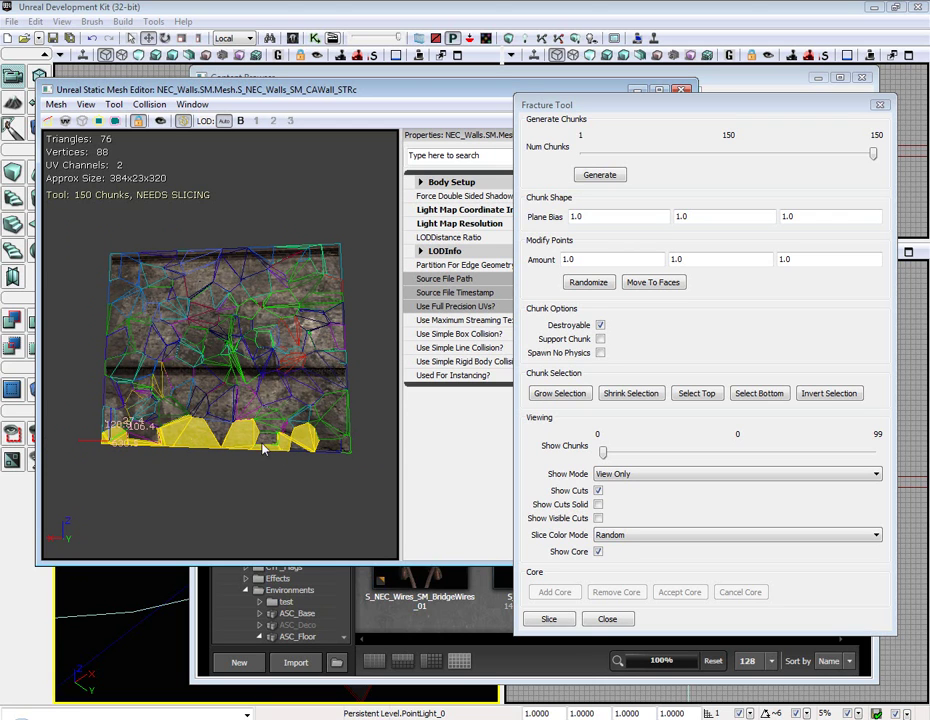
pyautogui.keyDown('ctrl'); pyautogui.click(341, 448); pyautogui.keyUp('ctrl')
pyautogui.keyDown('ctrl'); pyautogui.click(335, 447); pyautogui.keyUp('ctrl')
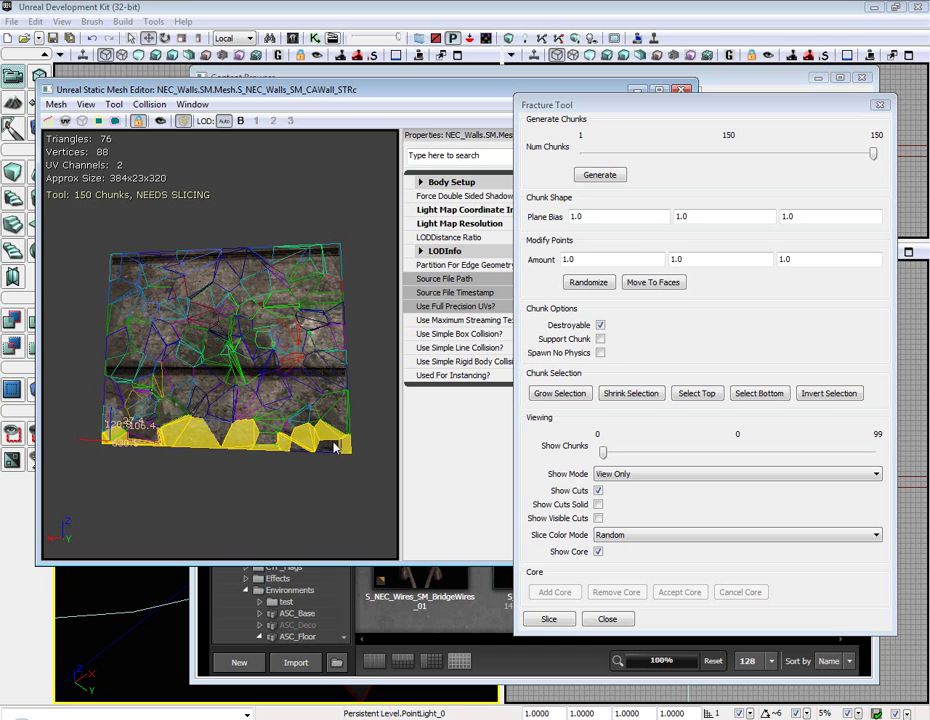
# - Add the missed chunks on the wall's underside to the bottom-row selection
pyautogui.moveTo(326, 444); pyautogui.dragTo(346, 428)
pyautogui.moveTo(336, 436); pyautogui.dragTo(336, 405, button='right')
pyautogui.moveTo(336, 405); pyautogui.dragTo(240, 408)
pyautogui.moveTo(240, 408)
pyautogui.mouseDown(button='right')
pyautogui.moveTo(240, 350)
pyautogui.moveTo(240, 400)
pyautogui.mouseUp(button='right')
pyautogui.moveTo(240, 400); pyautogui.dragTo(278, 404)
pyautogui.moveTo(65, 432); pyautogui.dragTo(55, 433)
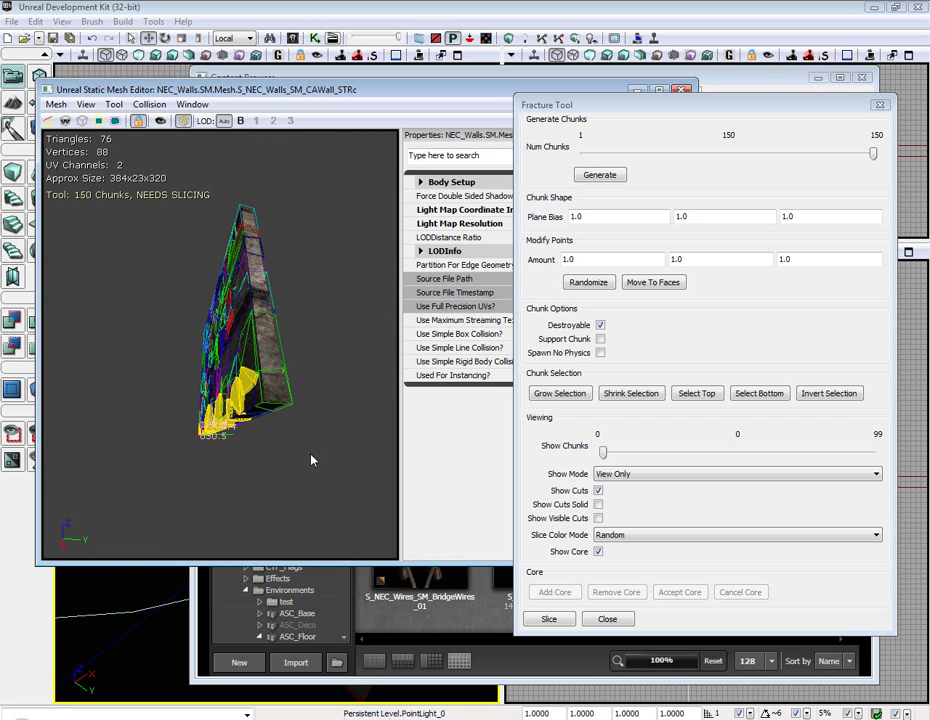
pyautogui.keyDown('ctrl'); pyautogui.click(240, 411); pyautogui.keyUp('ctrl')
pyautogui.moveTo(255, 422); pyautogui.dragTo(262, 354)
pyautogui.moveTo(262, 354); pyautogui.dragTo(262, 300, button='right')
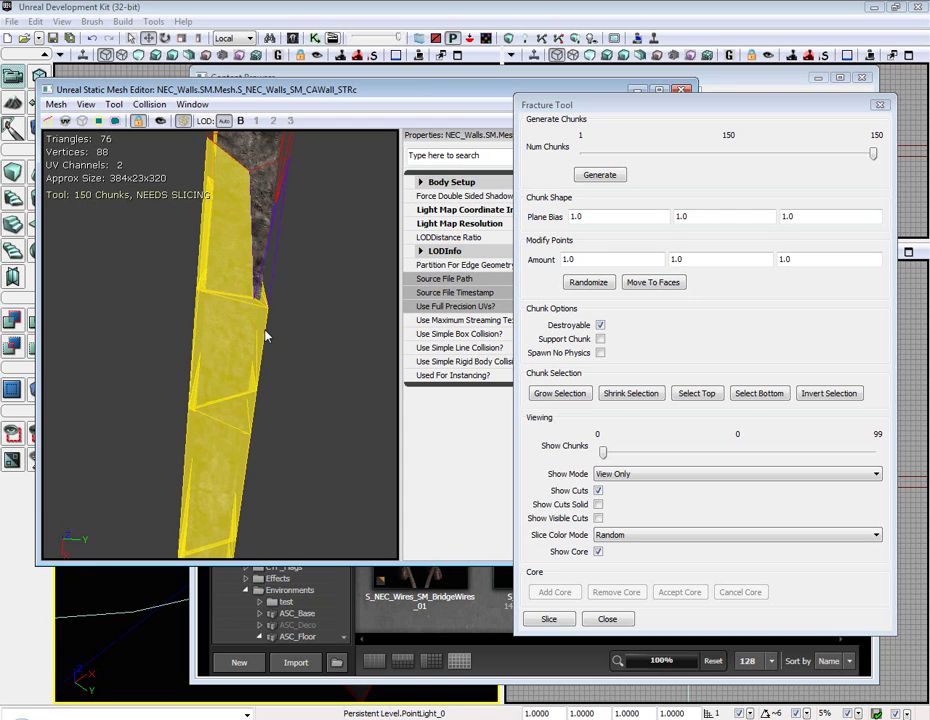
pyautogui.keyDown('ctrl'); pyautogui.click(275, 254); pyautogui.keyUp('ctrl')
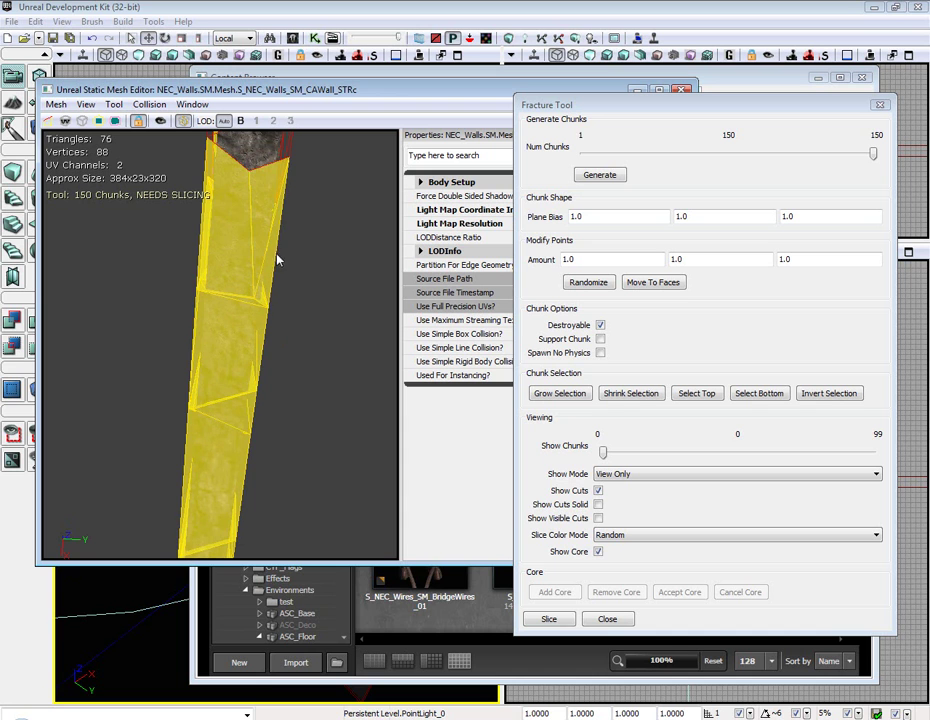
pyautogui.keyDown('ctrl'); pyautogui.click(279, 148); pyautogui.keyUp('ctrl')
# - Check the bottom row for gaps and mark the selected chunks as support chunks
pyautogui.moveTo(299, 153); pyautogui.dragTo(270, 226)
pyautogui.moveTo(285, 290); pyautogui.dragTo(281, 323)
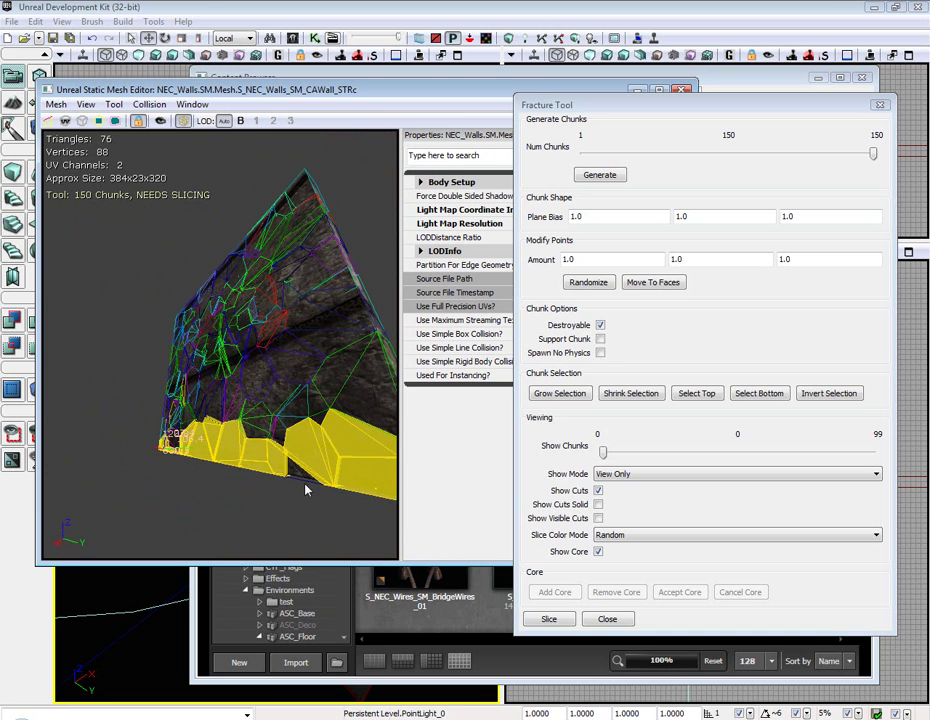
pyautogui.moveTo(305, 488); pyautogui.dragTo(77, 462)
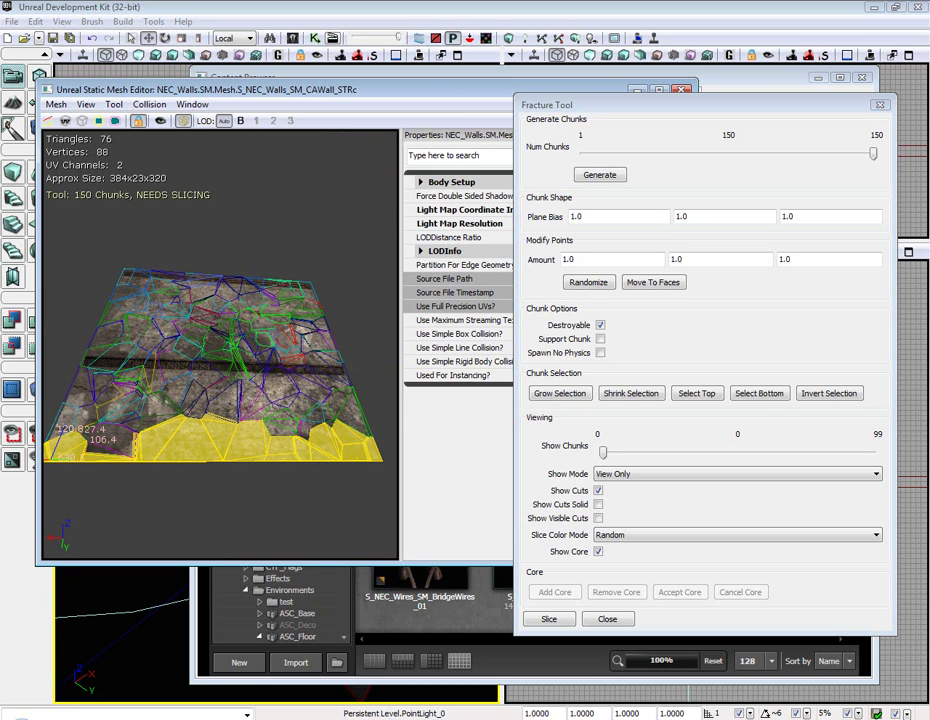
pyautogui.moveTo(230, 330); pyautogui.dragTo(254, 306)
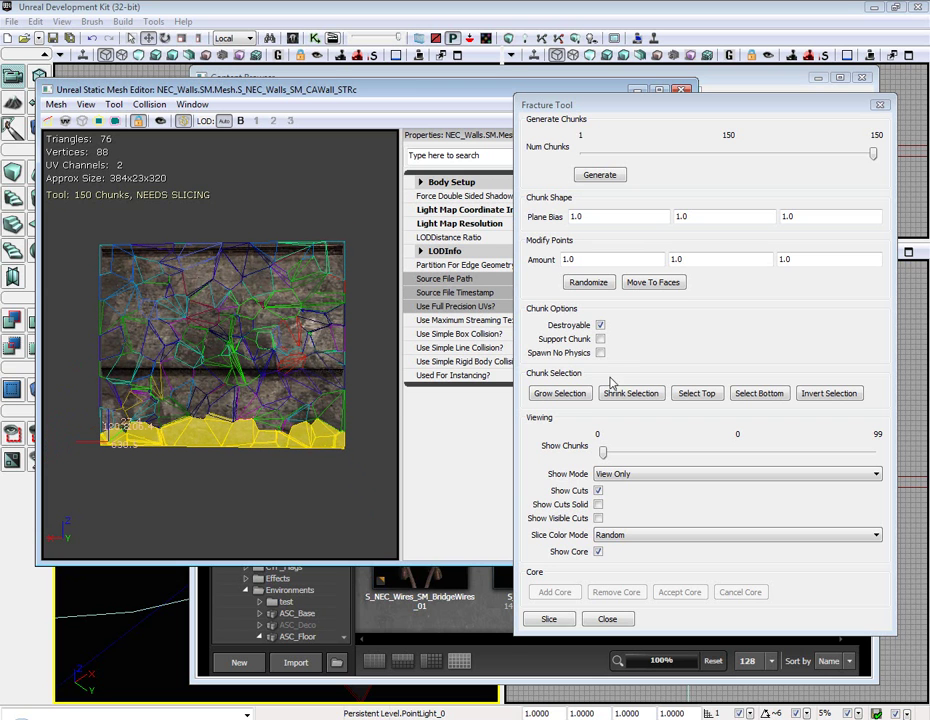
pyautogui.click(600, 339)
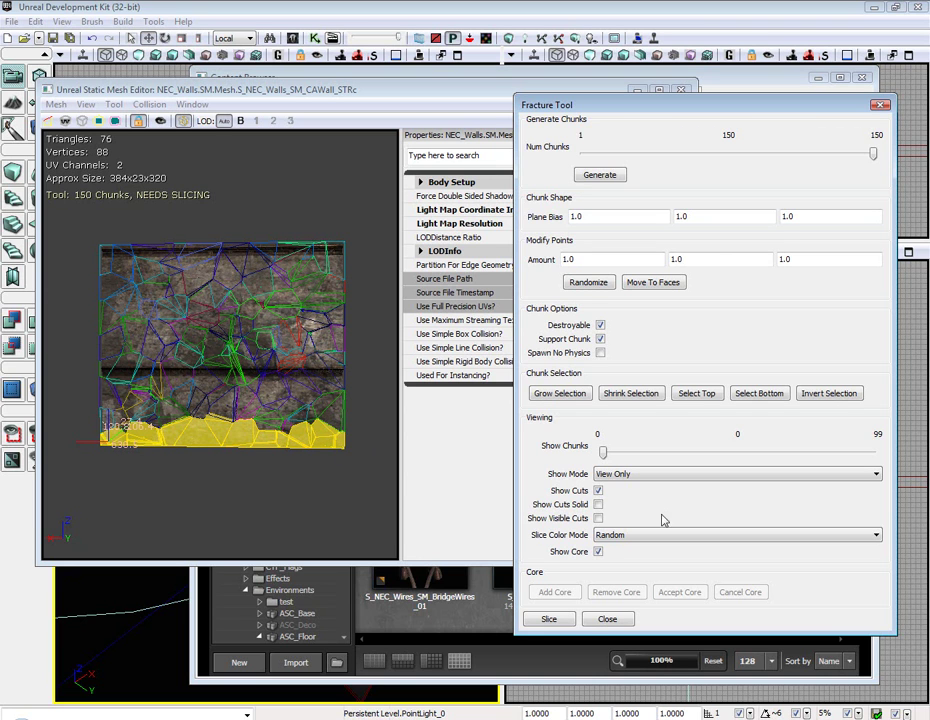
# - Slice the wall into a fractured mesh named Unreal_Wall_Fractured in package NEC_Walls, group SM.Mesh, and close the Fracture Tool
pyautogui.click(563, 622)
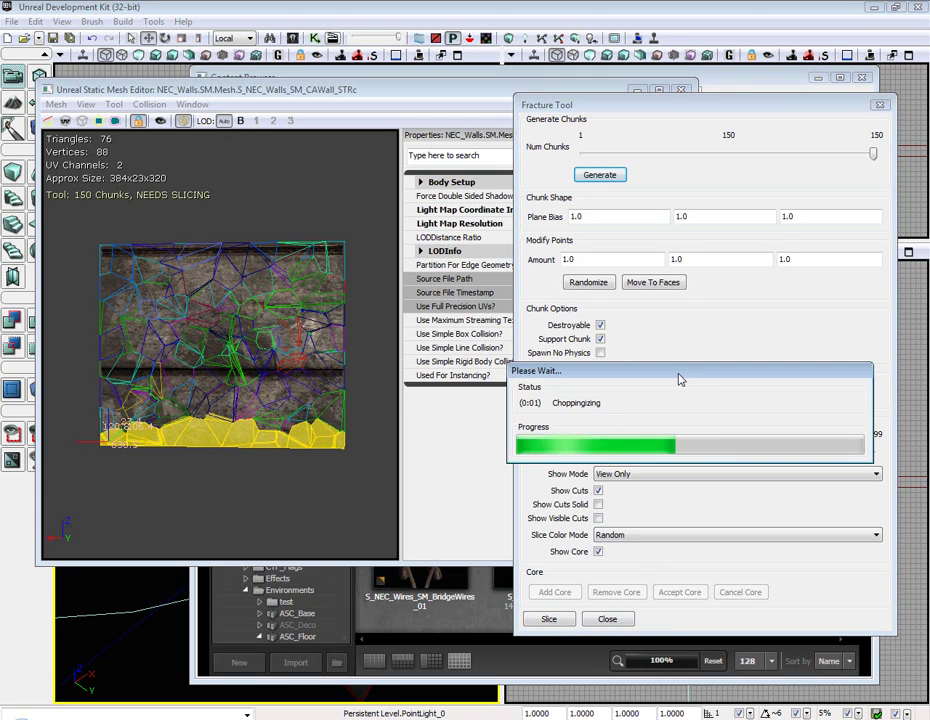
pyautogui.doubleClick(482, 372)
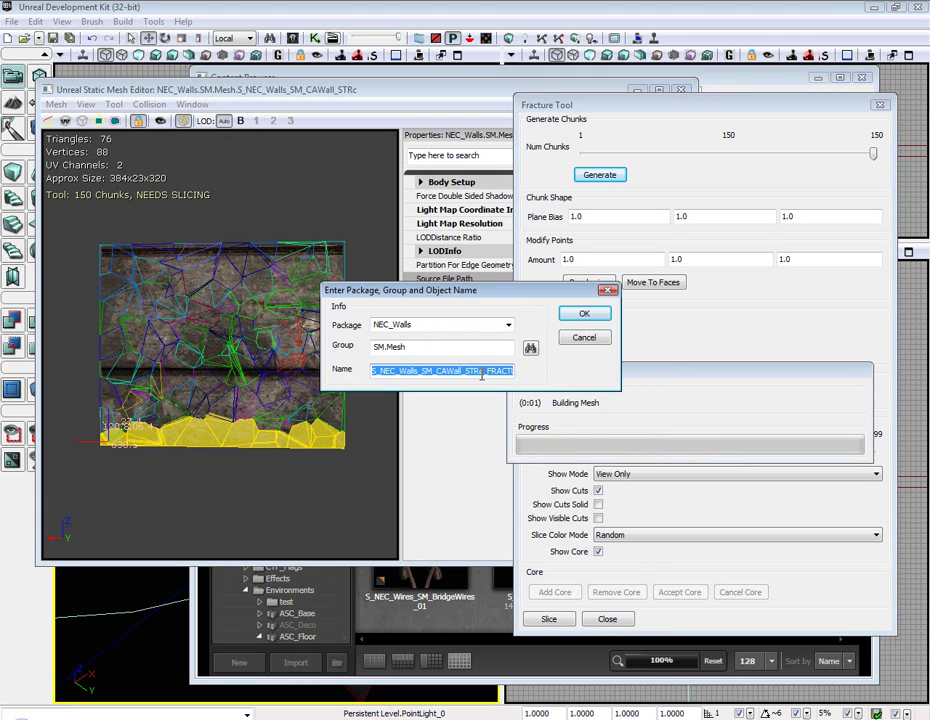
pyautogui.write('Unreal_Wall_Fractured')
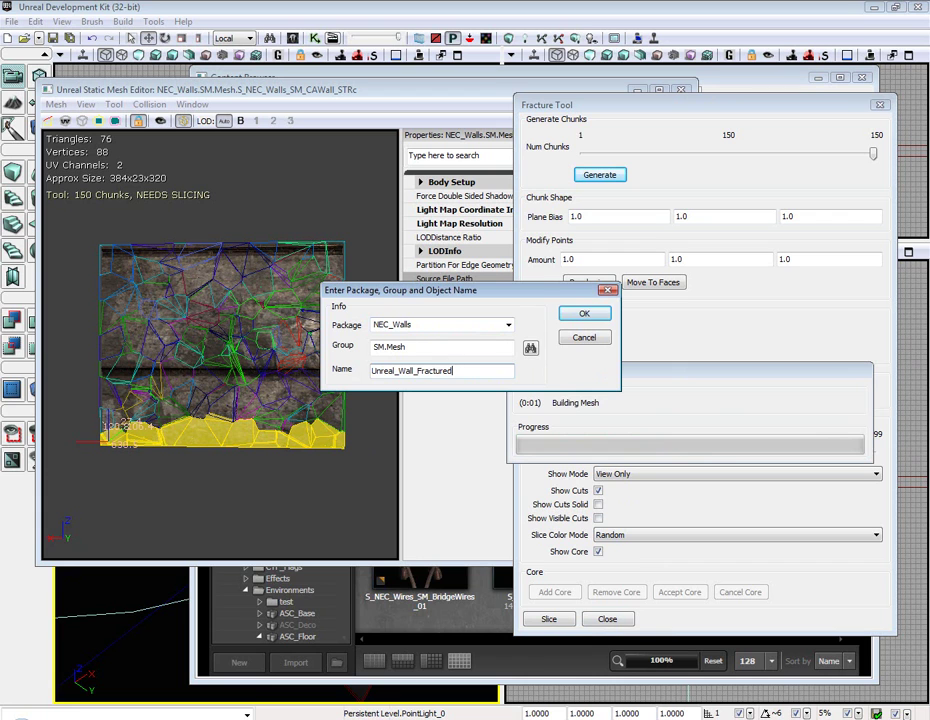
pyautogui.click(583, 316)
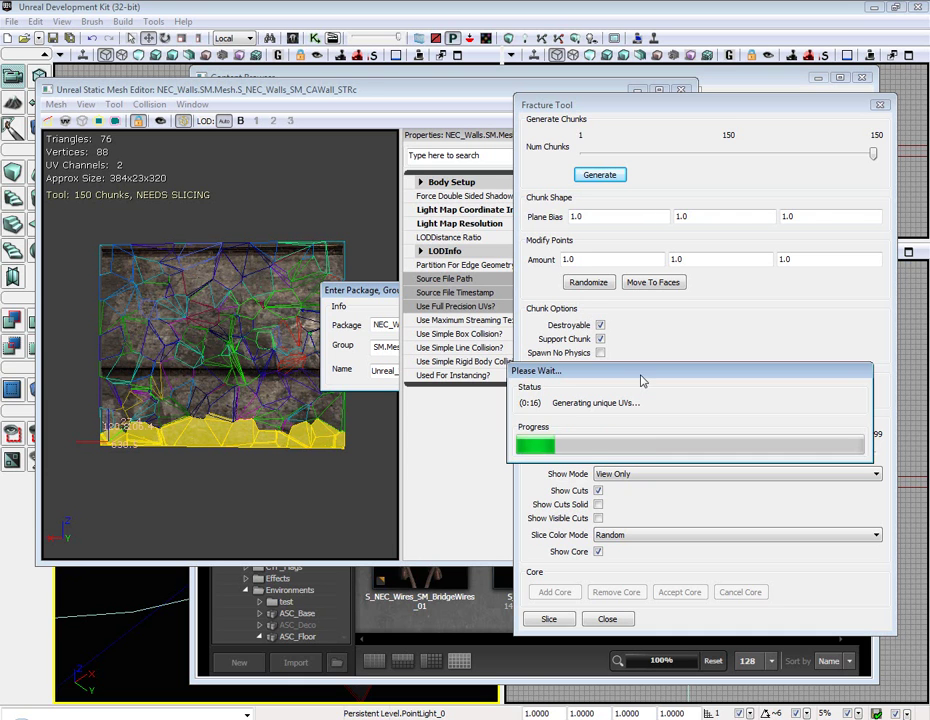
pyautogui.click(880, 106)
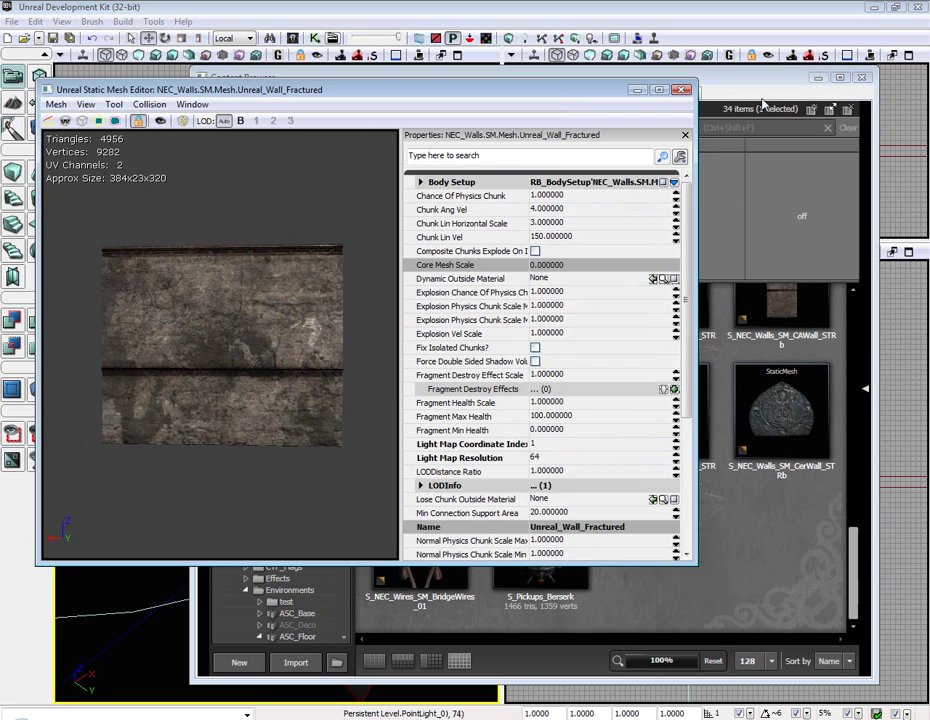
# - Close the mesh editor, search all assets for "unreal_" and select the Unreal_Wall_Fractured mesh, keeping the level's perspective view uncovered
pyautogui.click(682, 90)
pyautogui.click(277, 196)
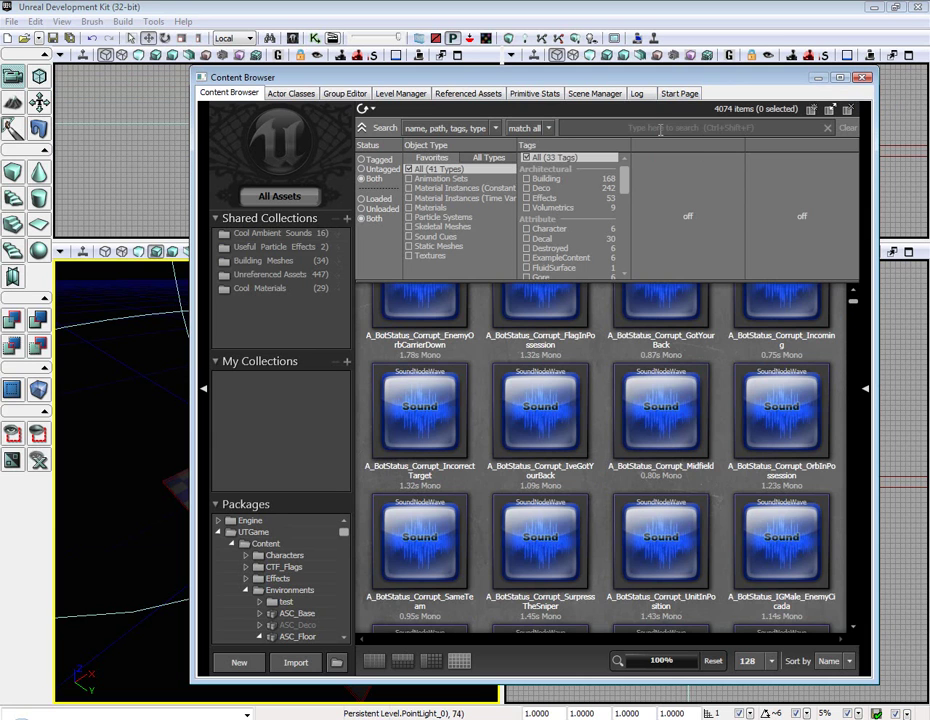
pyautogui.write('unreal_')
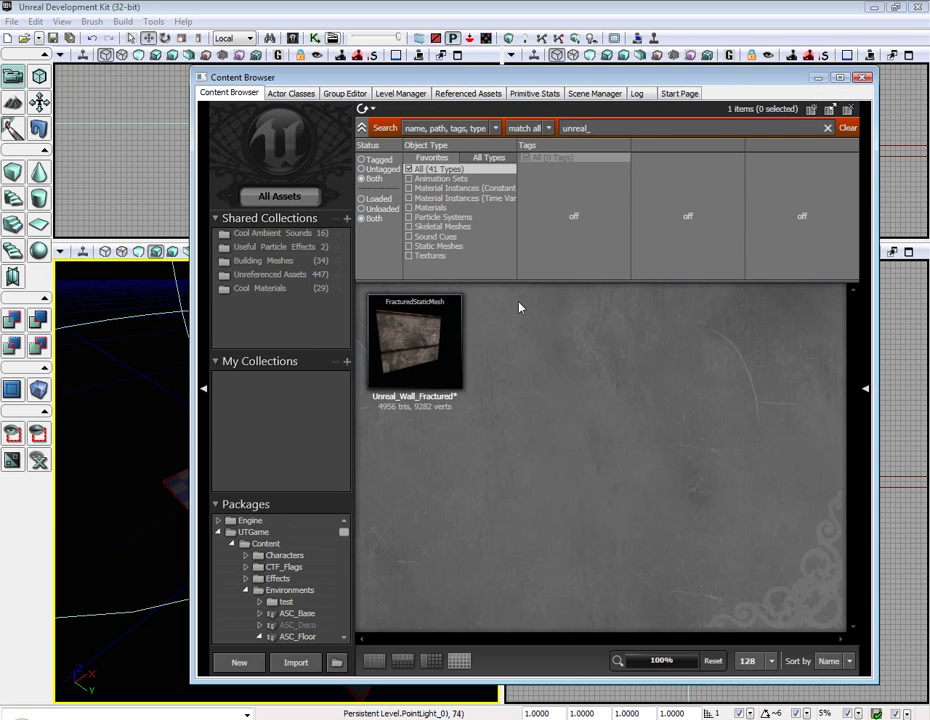
pyautogui.click(432, 348)
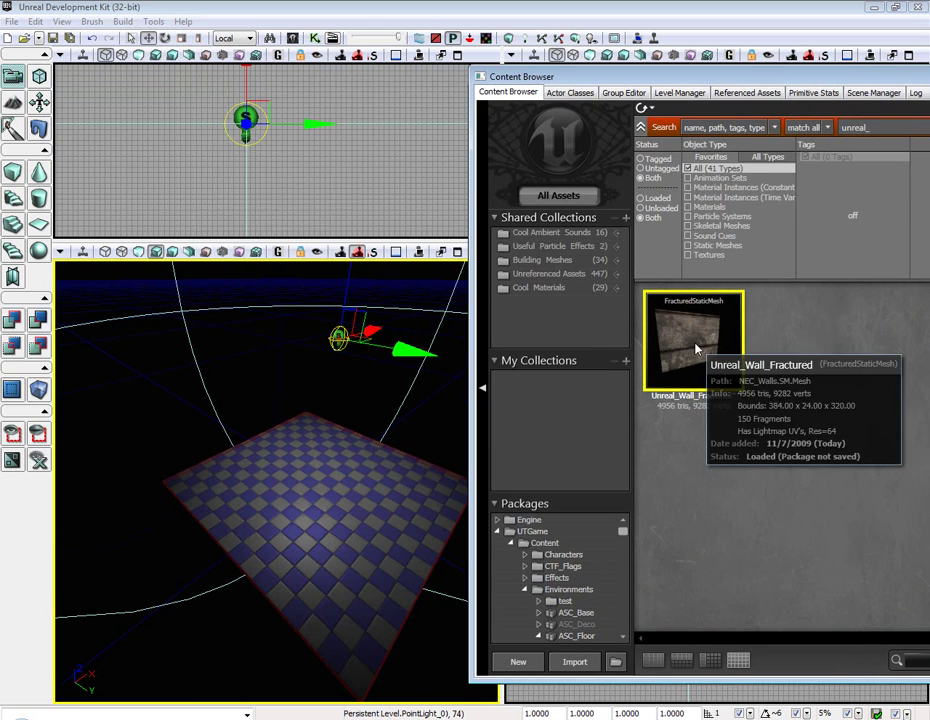
# - Open Unreal_Wall_Fractured in the Static Mesh Editor and turn off Use Simple Line Collision and Use Simple Box Collision
pyautogui.rightClick(697, 348)
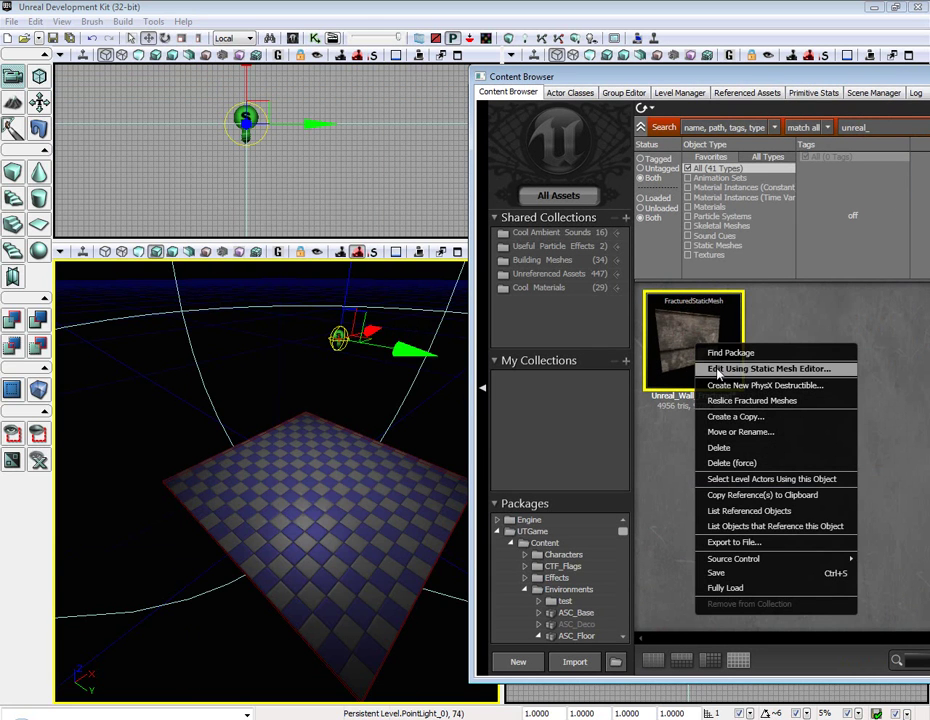
pyautogui.click(716, 372)
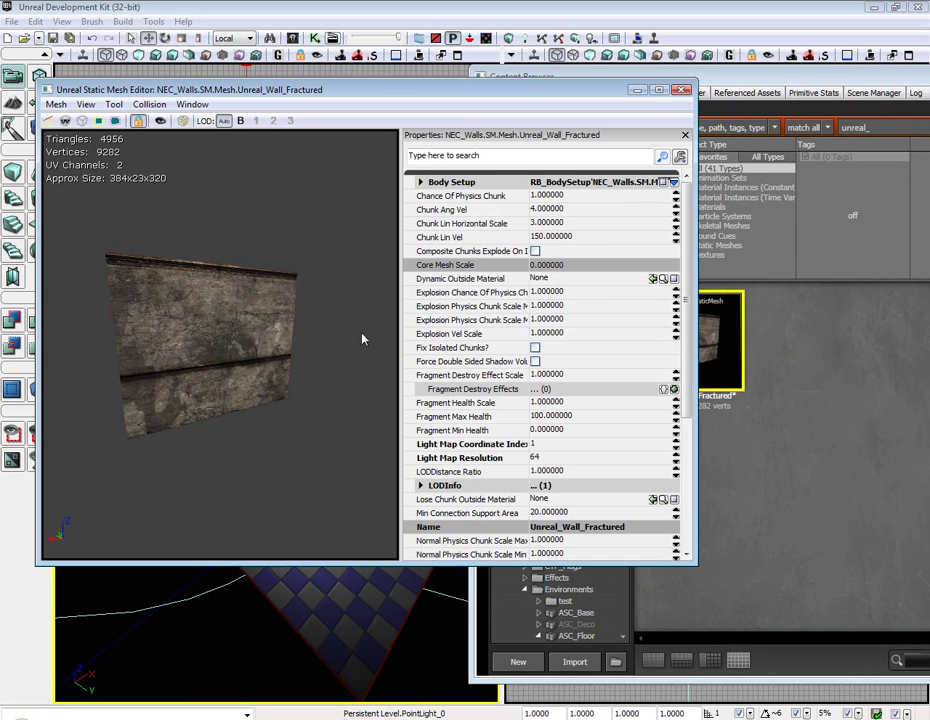
pyautogui.scroll(-5, 540, 430)
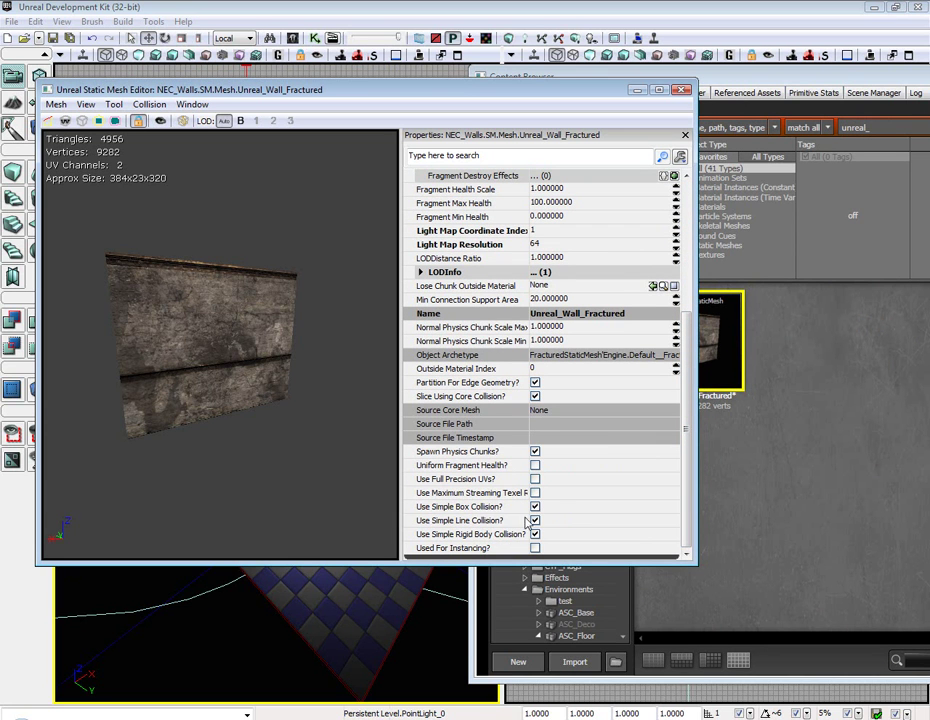
pyautogui.click(535, 520)
pyautogui.click(535, 506)
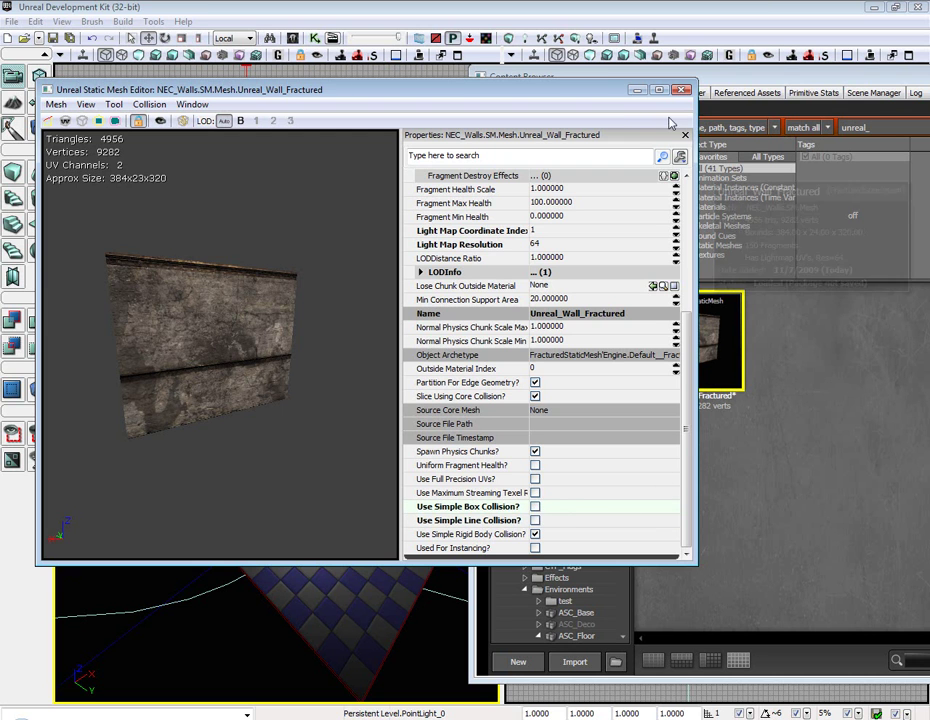
# - Return to the Content Browser and save the package containing the Unreal_Wall_Fractured mesh
pyautogui.click(738, 352)
pyautogui.rightClick(695, 337)
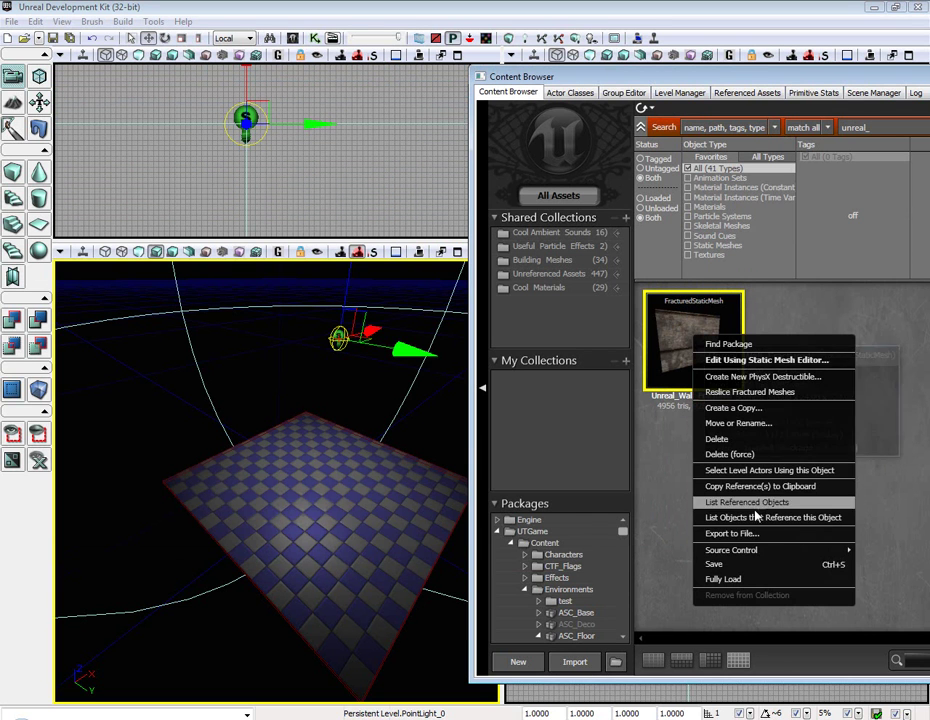
pyautogui.click(733, 566)
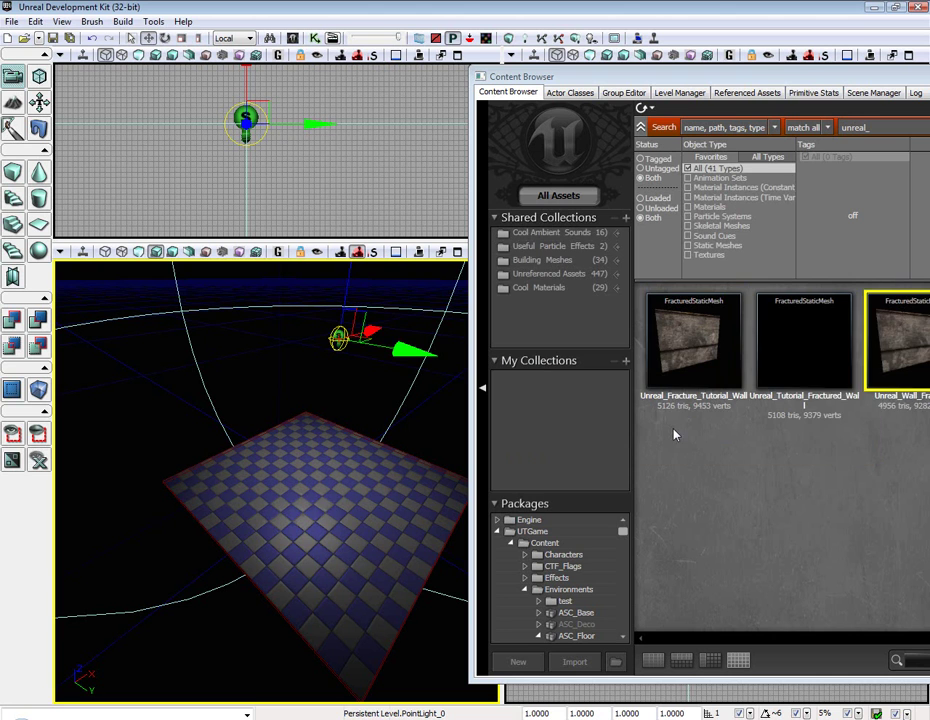
# - Place the Unreal_Wall_Fractured mesh on the checkered floor in the level and put the Content Browser away
pyautogui.moveTo(897, 332); pyautogui.dragTo(289, 503)
pyautogui.moveTo(793, 78); pyautogui.dragTo(672, 83)
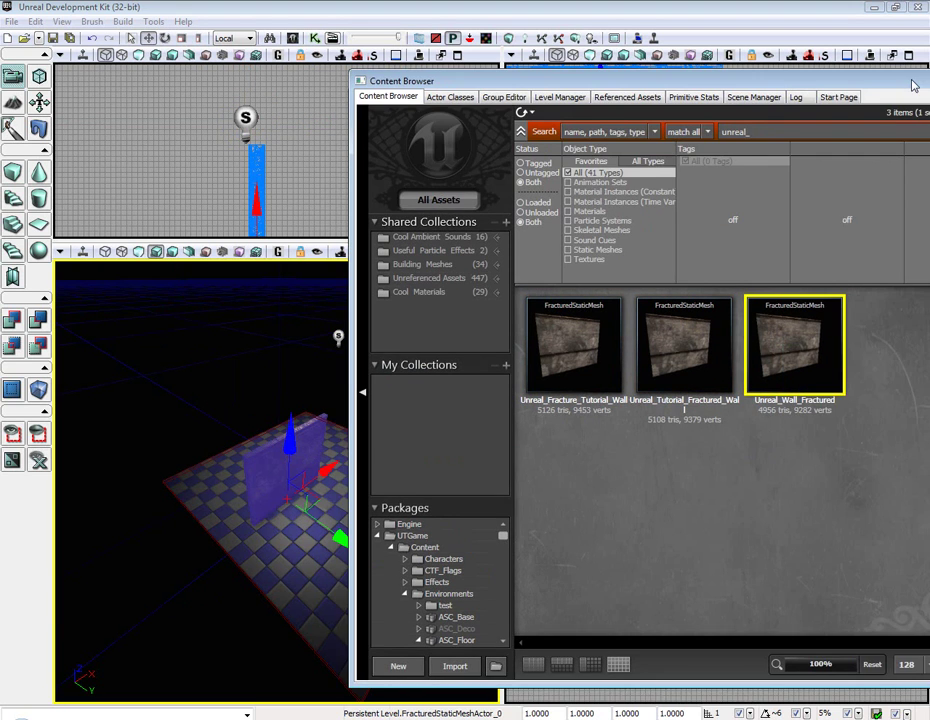
pyautogui.moveTo(912, 84); pyautogui.dragTo(724, 155)
pyautogui.click(790, 153)
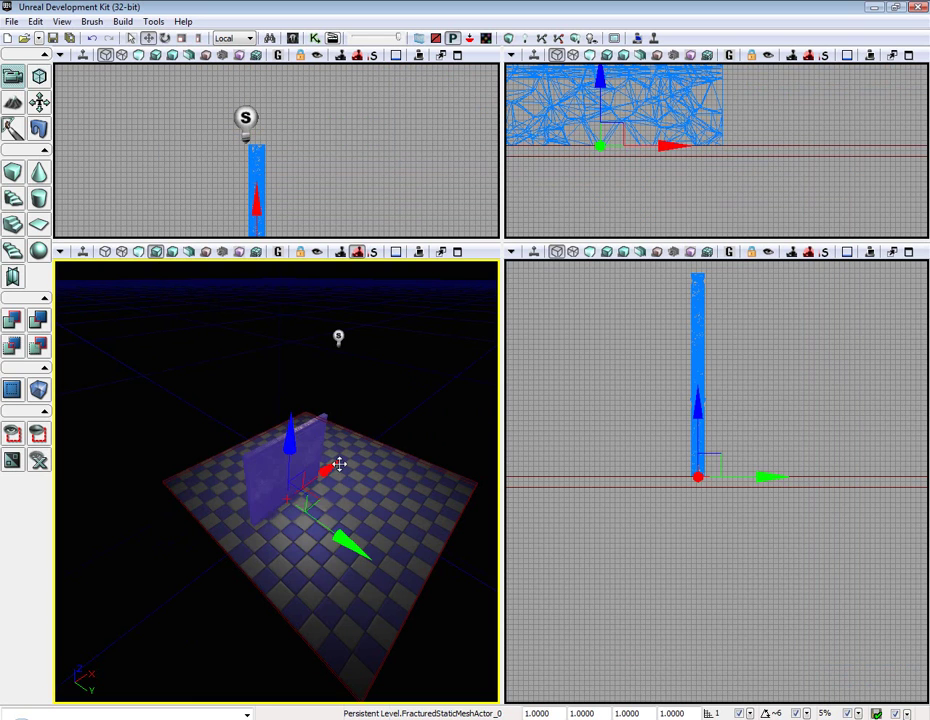
# - Shift the placed wall along its X and Y axes towards the floor's back edge and deselect it
pyautogui.moveTo(345, 457); pyautogui.dragTo(337, 461)
pyautogui.moveTo(352, 521); pyautogui.dragTo(329, 506)
pyautogui.click(459, 380)
pyautogui.moveTo(459, 380); pyautogui.dragTo(476, 365, button='right')
pyautogui.press('w')
pyautogui.press('s')
# - Build everything in the level, including geometry, lighting and AI paths, and close the lighting results
pyautogui.click(126, 22)
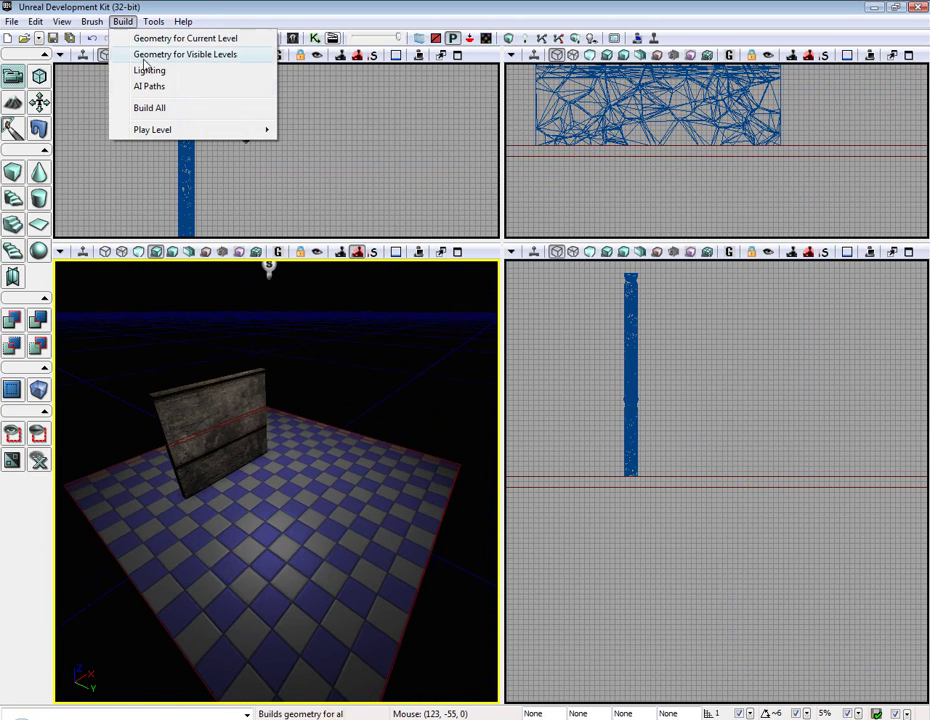
pyautogui.click(150, 107)
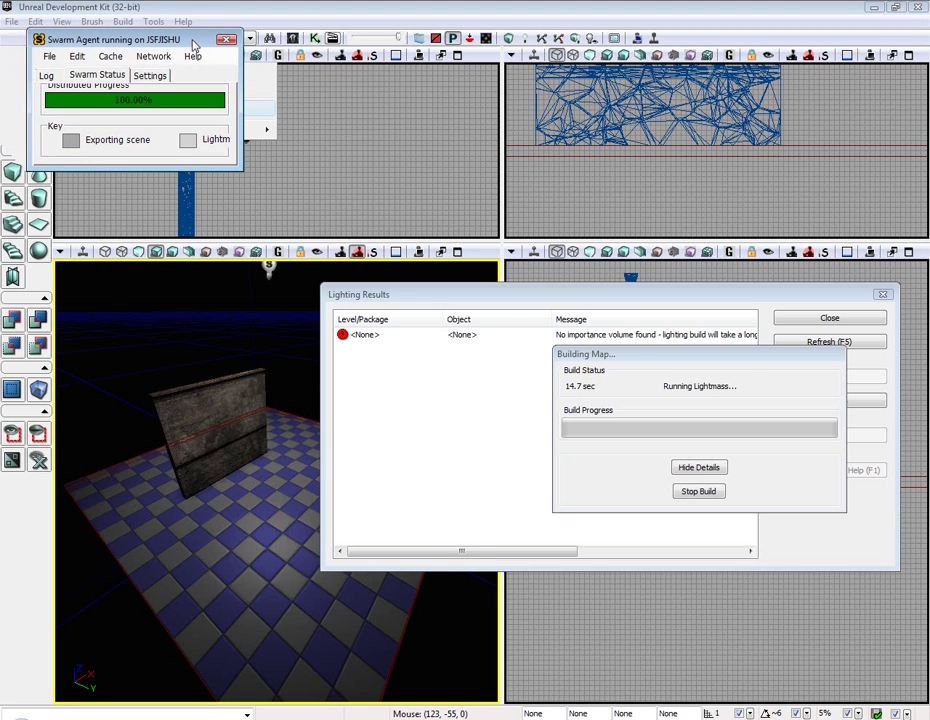
pyautogui.click(829, 318)
pyautogui.click(825, 320)
# - Play the level from the floor in front of the wall, shoot the wall to test its fracturing, and end the play session
pyautogui.rightClick(266, 517)
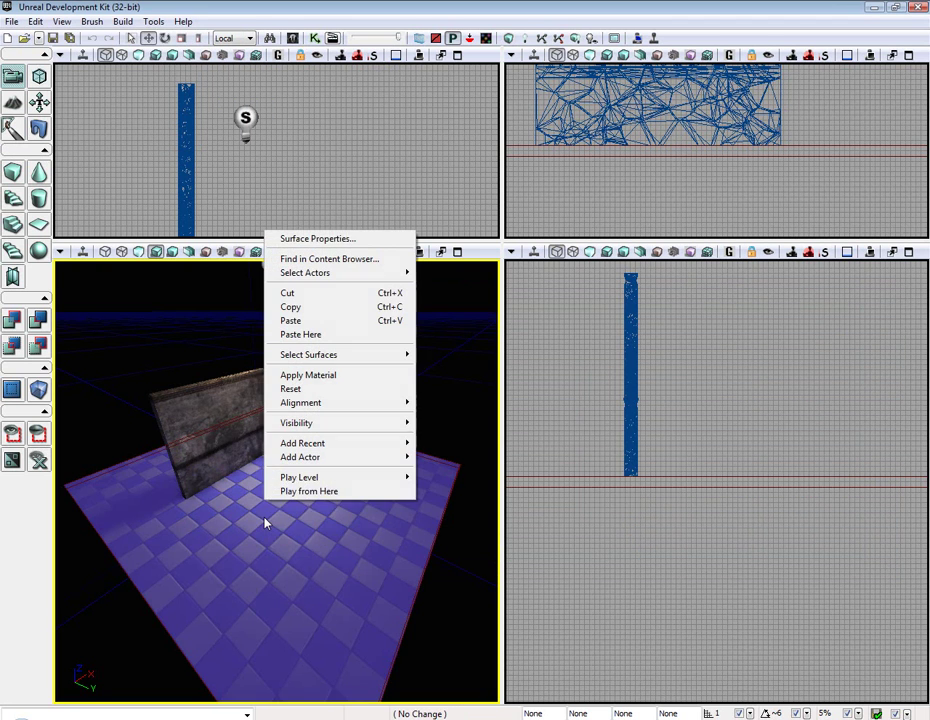
pyautogui.click(313, 493)
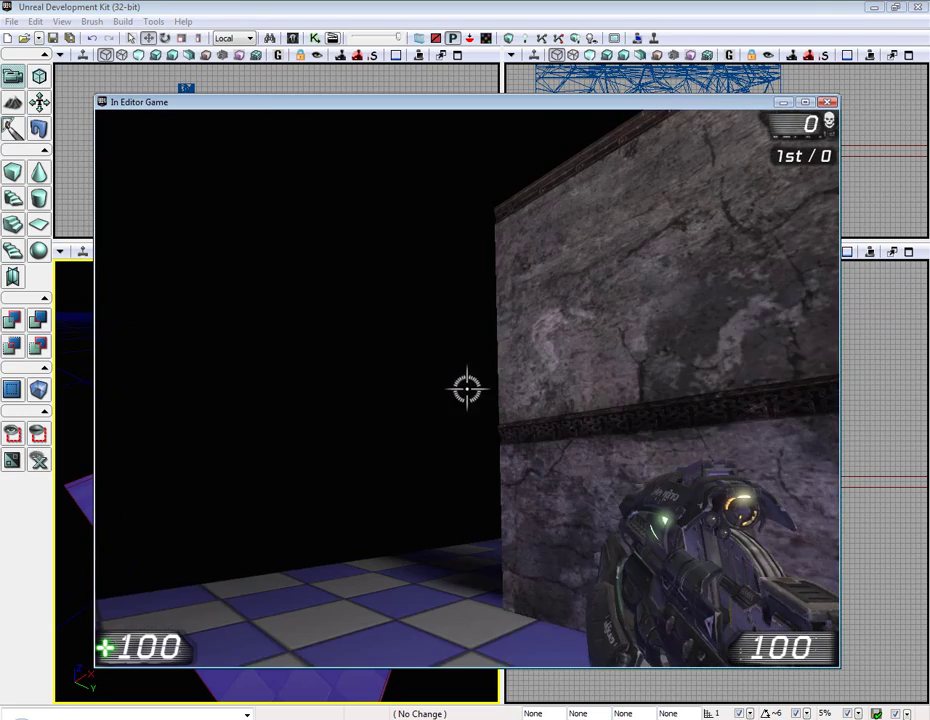
pyautogui.rightClick(467, 388)
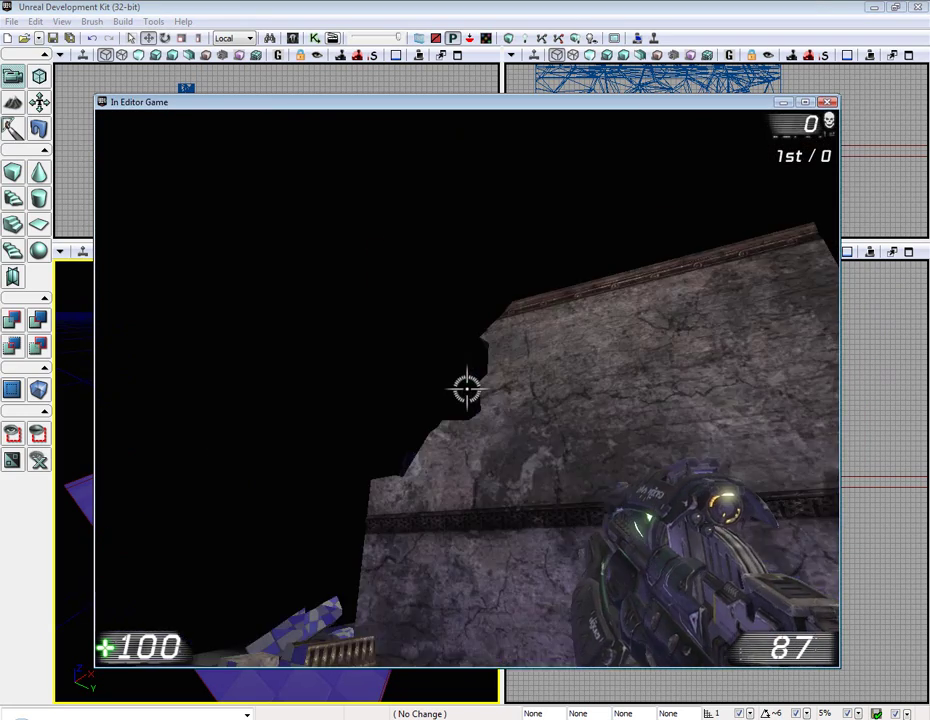
pyautogui.moveTo(467, 388); pyautogui.dragTo(467, 388, button='right')
pyautogui.rightClick(467, 388)
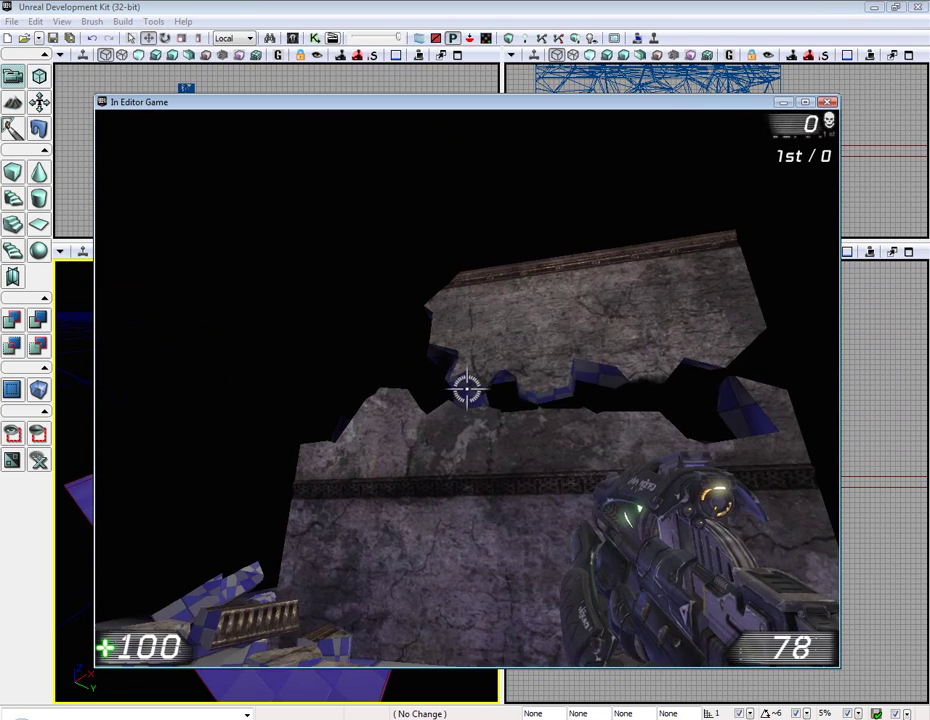
pyautogui.rightClick(467, 388)
pyautogui.press('w')
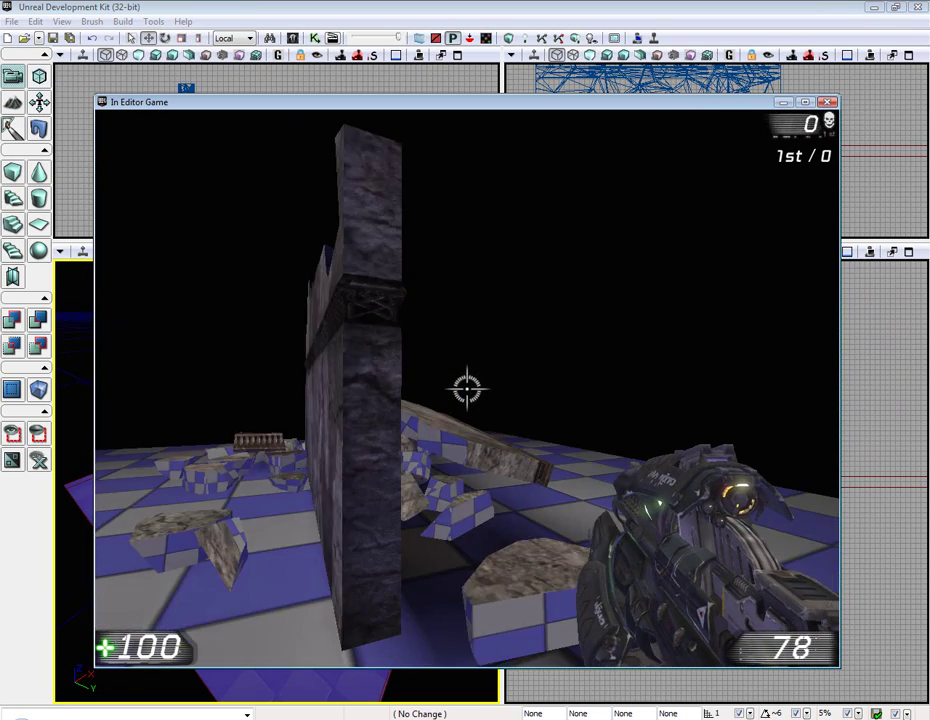
pyautogui.moveTo(467, 388); pyautogui.dragTo(467, 388, button='right')
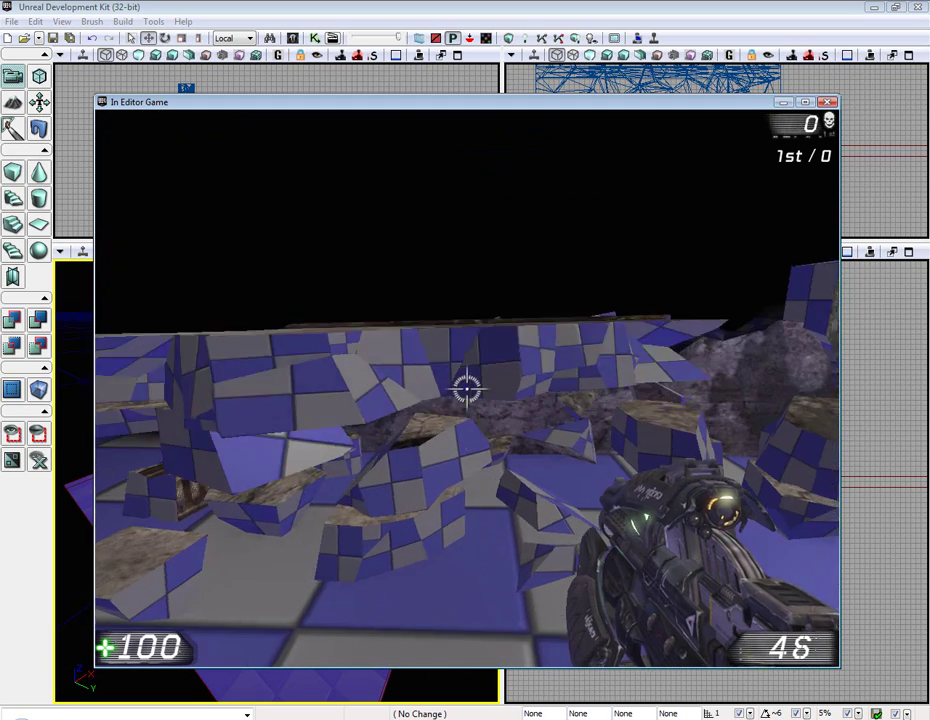
pyautogui.press('Escape')
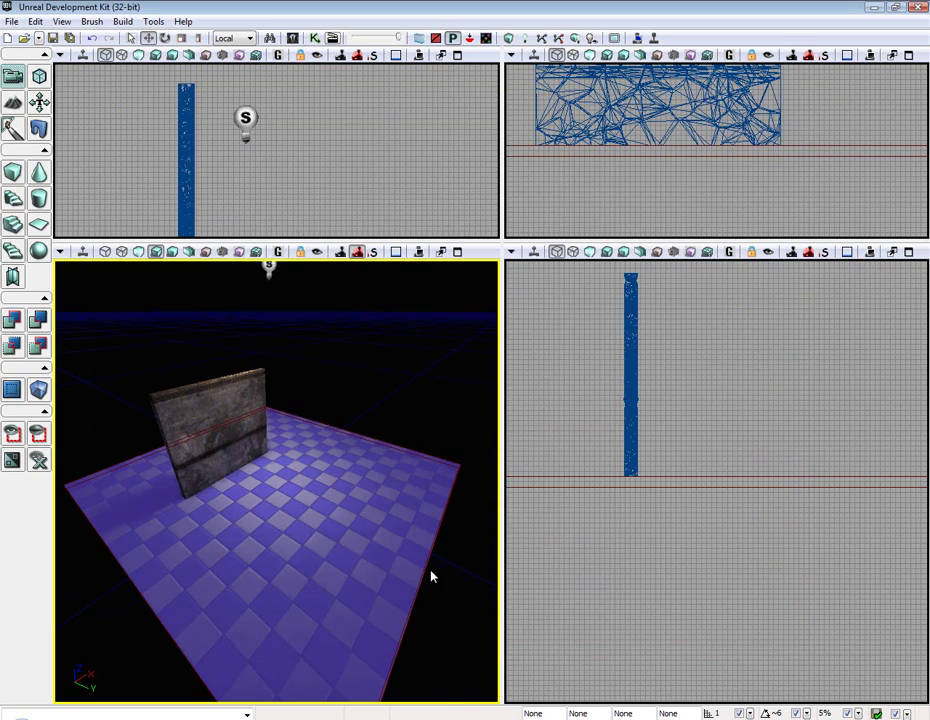
pyautogui.press('w')
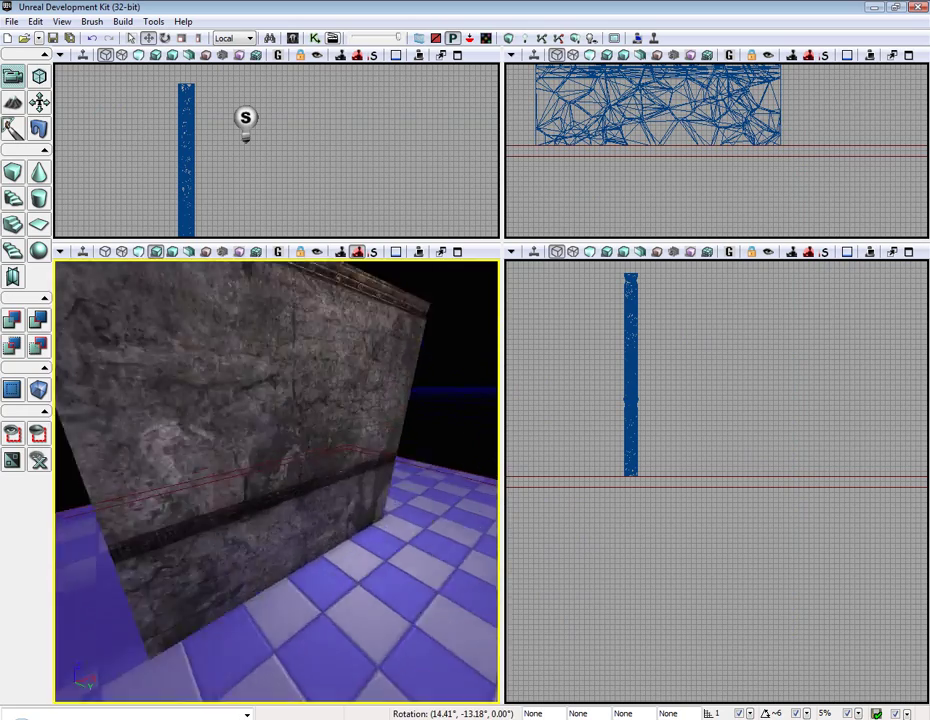
pyautogui.press('s')
pyautogui.press('s')
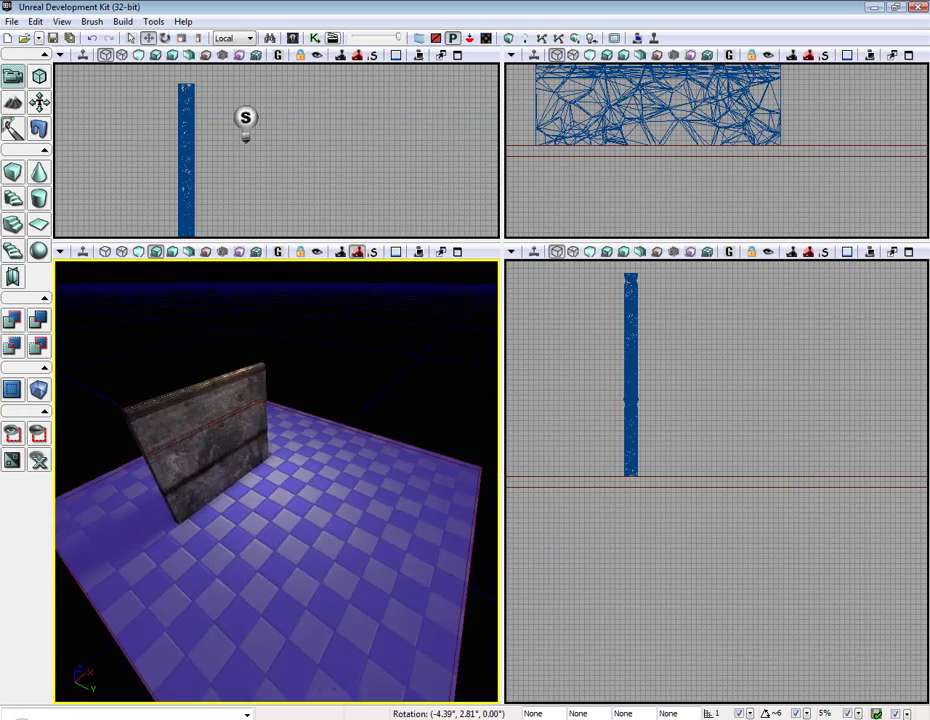